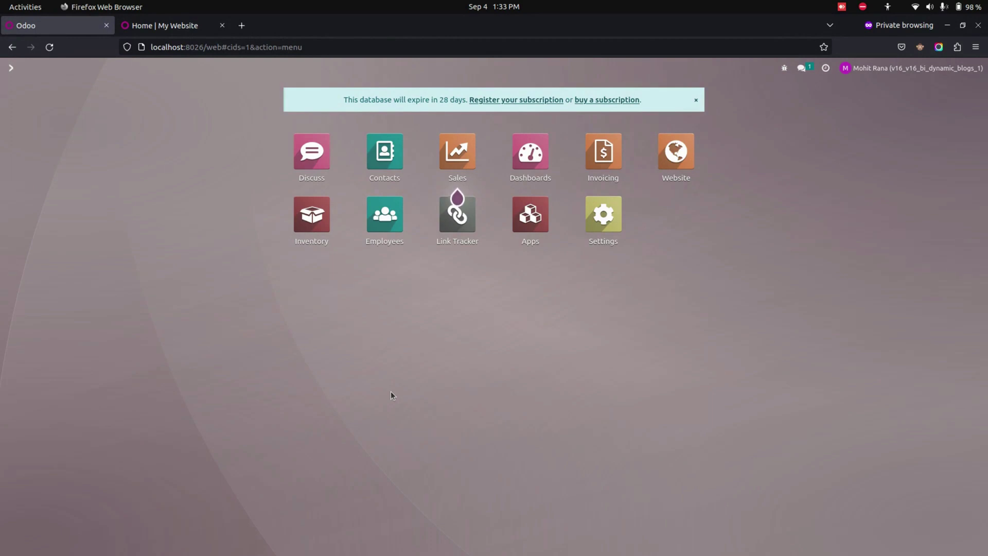
Step: Go to Settings > Technical > User Interface > User-defined Filters
{"action": "left_click", "coordinate": [593, 235]}
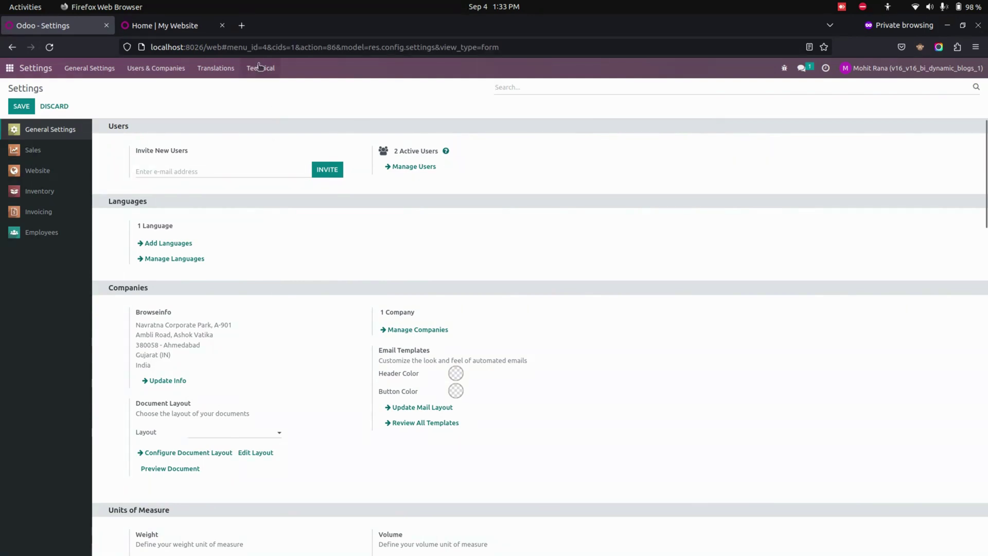
{"action": "left_click", "coordinate": [261, 68]}
{"action": "scroll", "coordinate": [311, 278], "scroll_direction": "down", "scroll_amount": 8}
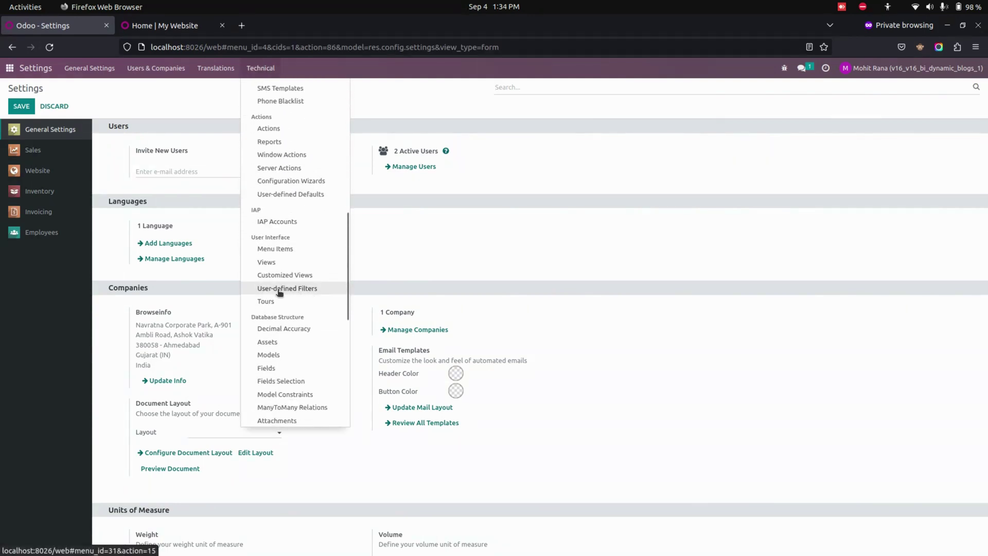
{"action": "left_click", "coordinate": [279, 289]}
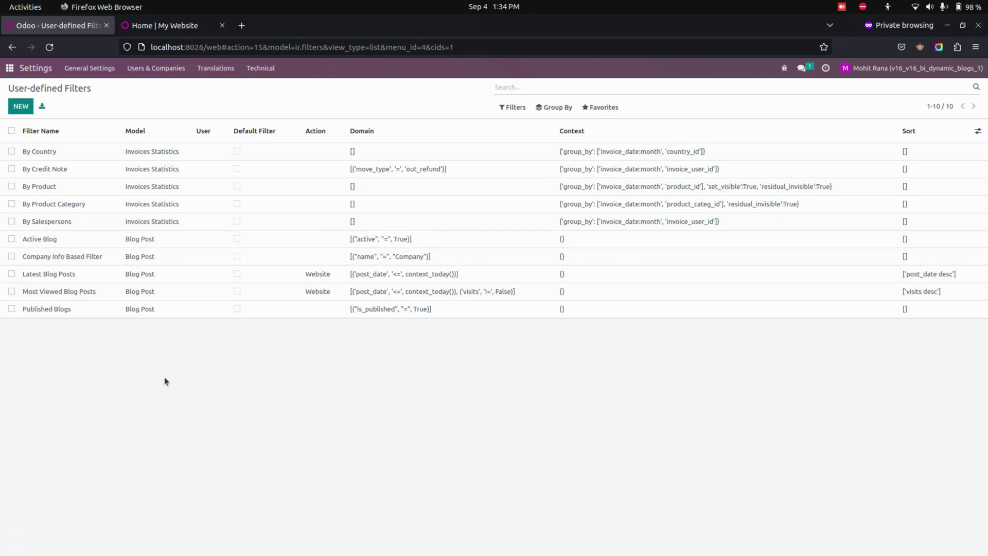
Step: Review the Active Blog and Published Blogs filters, then open Company Info Based Filter
{"action": "left_click", "coordinate": [67, 245]}
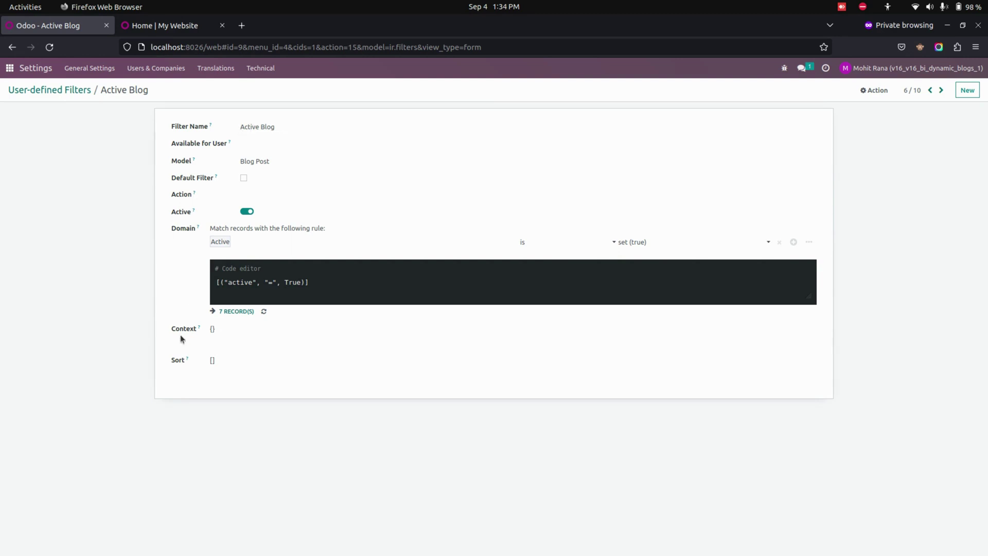
{"action": "left_click", "coordinate": [67, 89]}
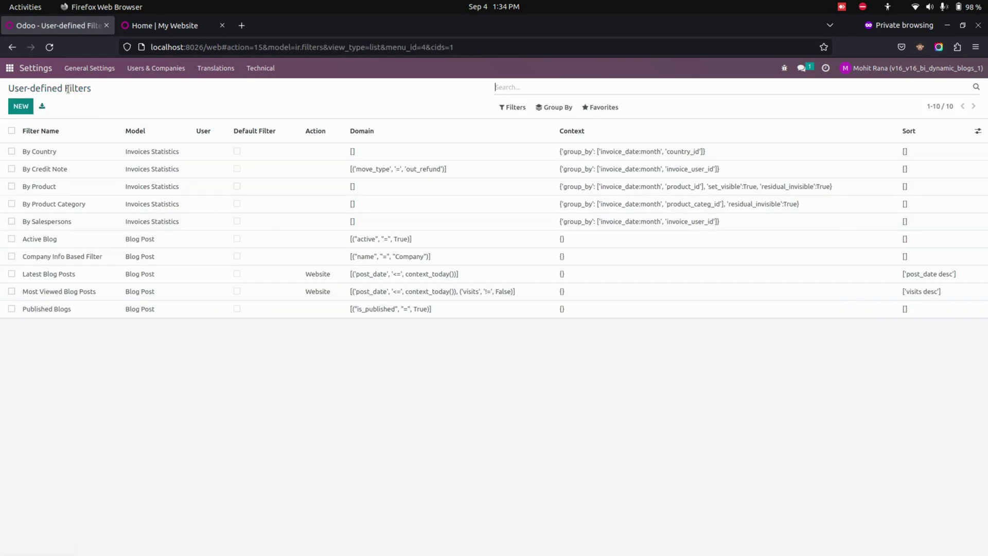
{"action": "left_click", "coordinate": [97, 311]}
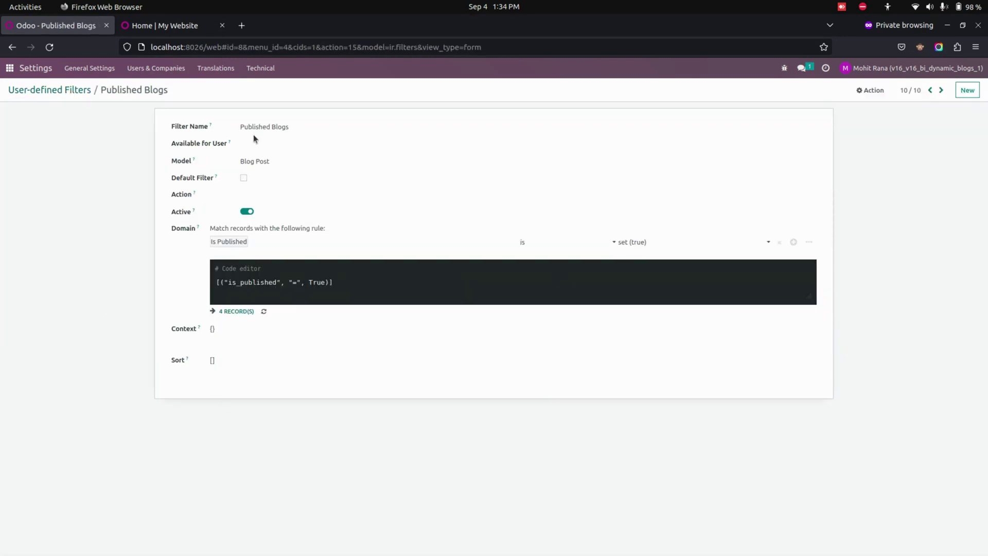
{"action": "left_click", "coordinate": [68, 91]}
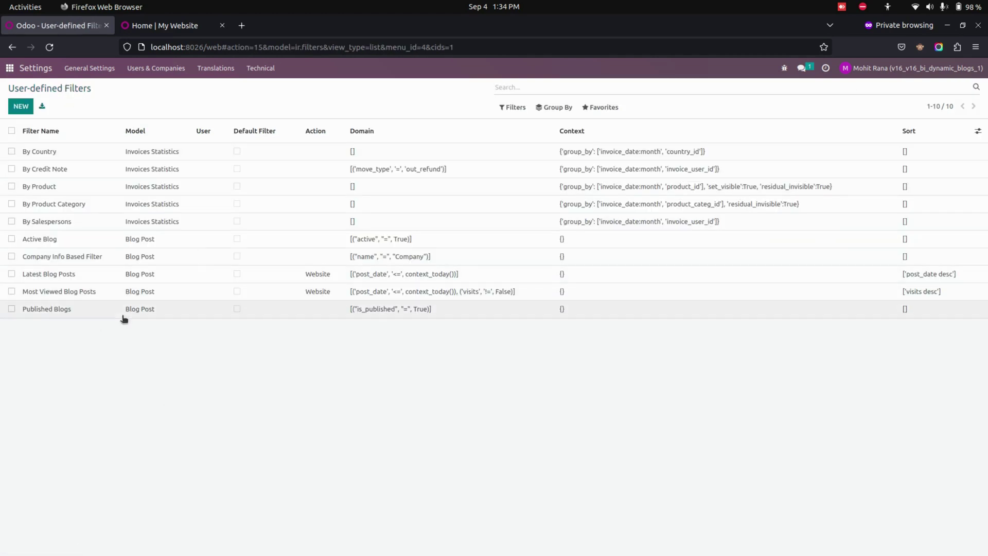
{"action": "left_click", "coordinate": [96, 257]}
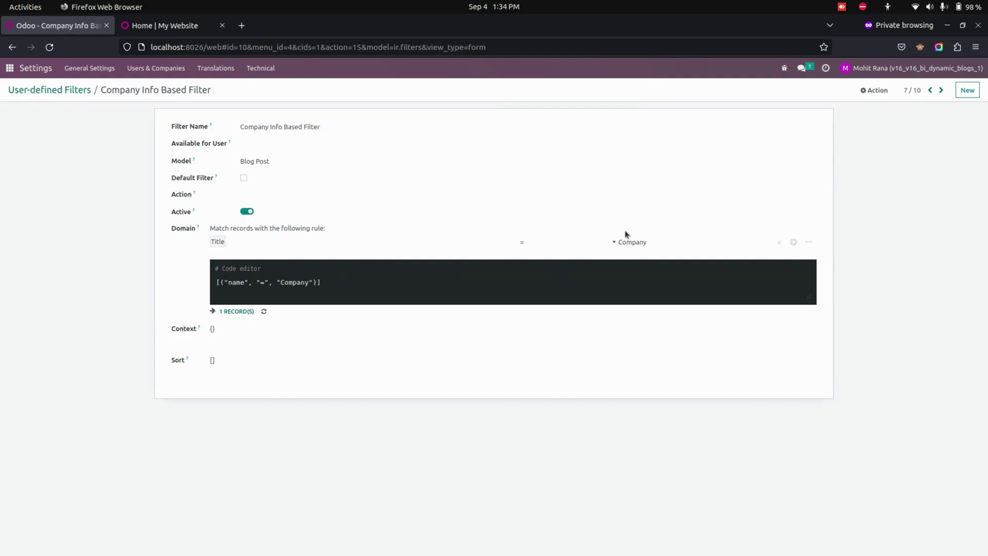
Step: Change the domain rule to name contains 'Company' and save the filter
{"action": "left_click", "coordinate": [657, 244]}
{"action": "left_click", "coordinate": [591, 243]}
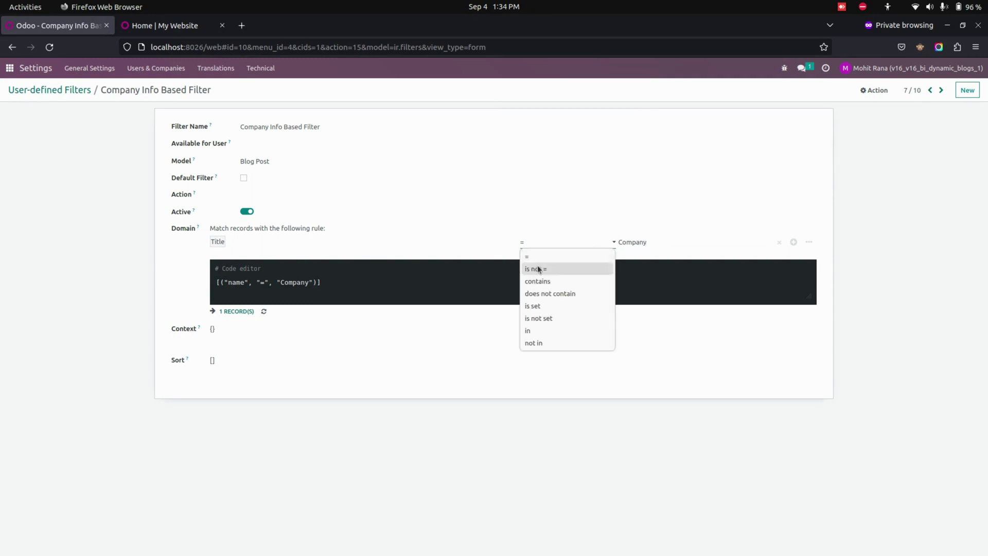
{"action": "left_click", "coordinate": [555, 256]}
{"action": "left_click", "coordinate": [565, 248]}
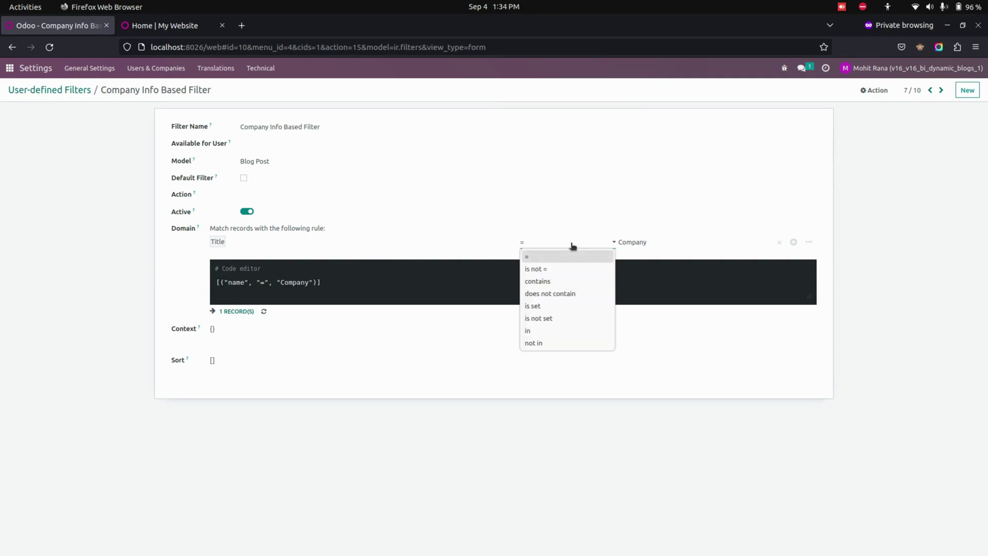
{"action": "left_click", "coordinate": [580, 283]}
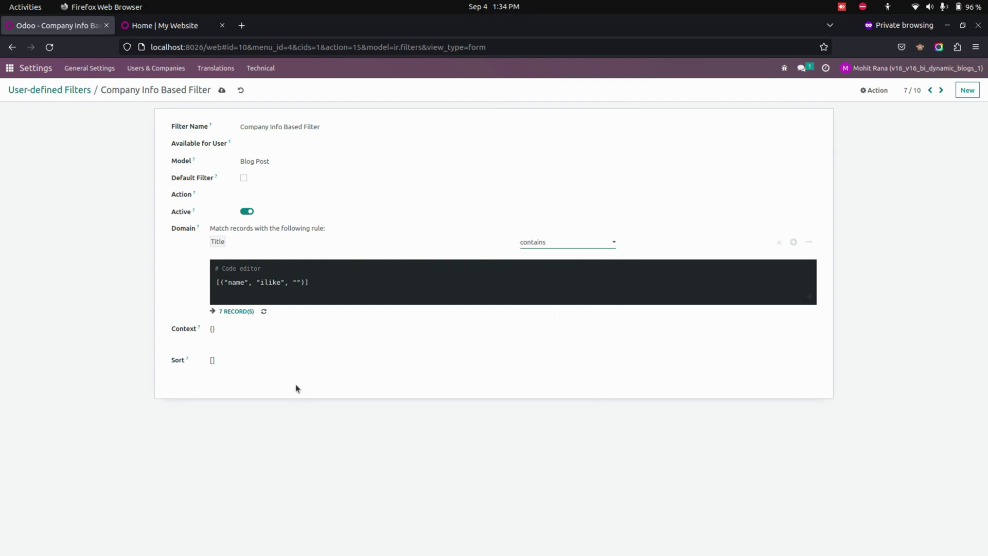
{"action": "left_click", "coordinate": [704, 247]}
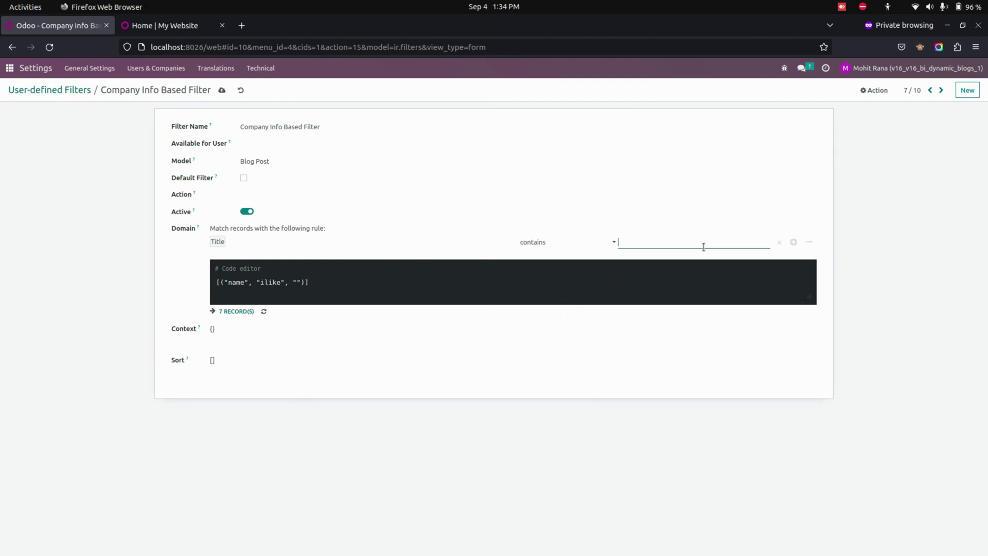
{"action": "type", "text": "Company"}
{"action": "left_click", "coordinate": [569, 364]}
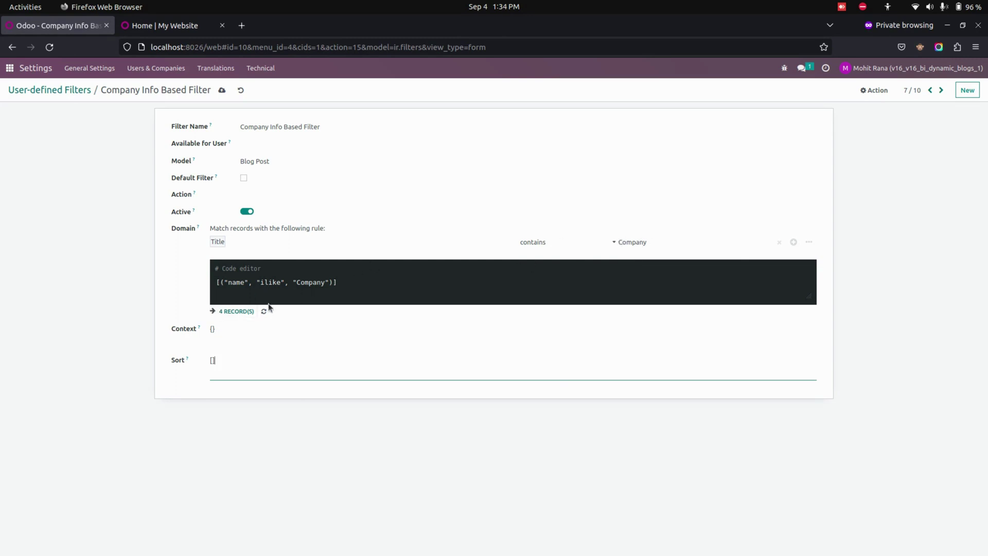
{"action": "left_click", "coordinate": [214, 93]}
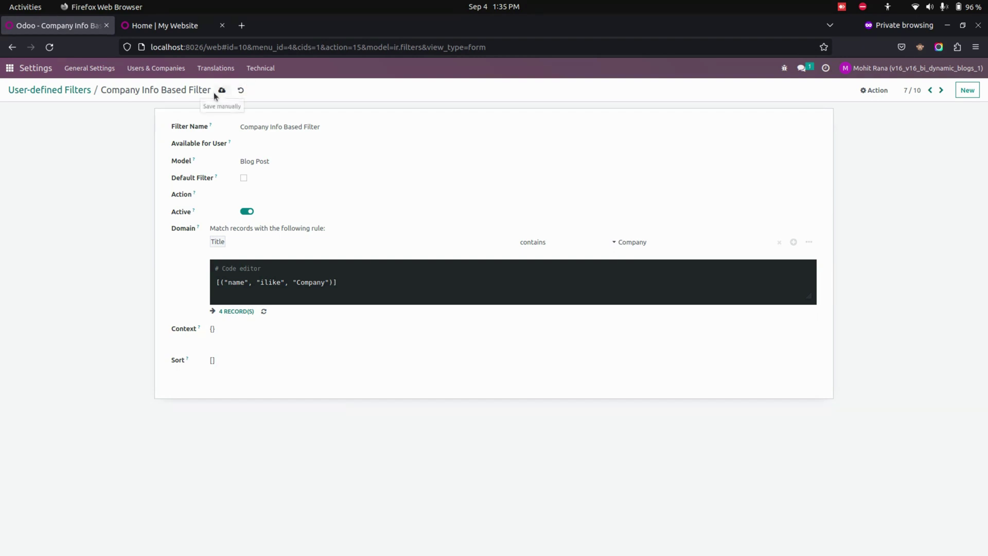
Step: Reopen Company Info Based Filter to browse its field chooser, then return to the filters list
{"action": "left_click", "coordinate": [59, 90]}
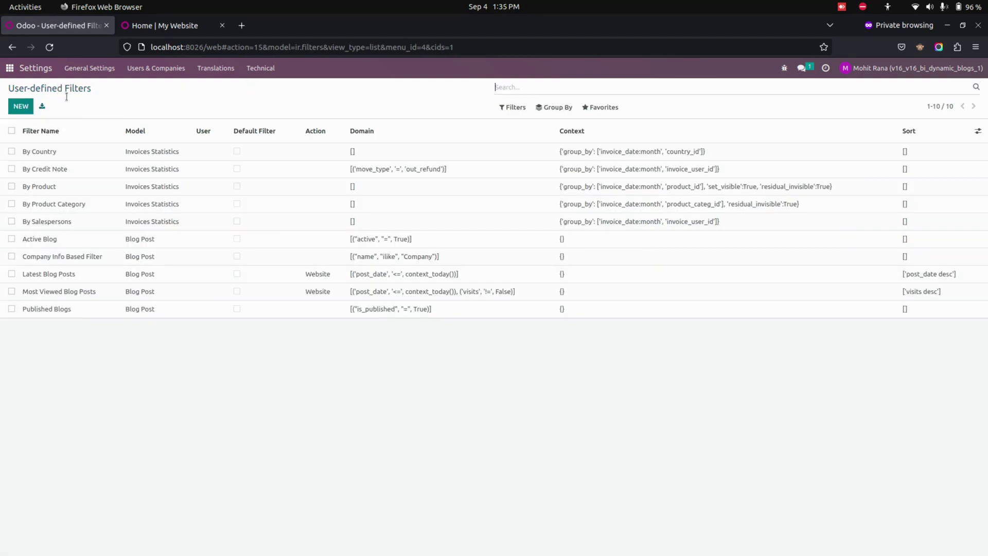
{"action": "left_click", "coordinate": [120, 256]}
{"action": "left_click", "coordinate": [310, 242]}
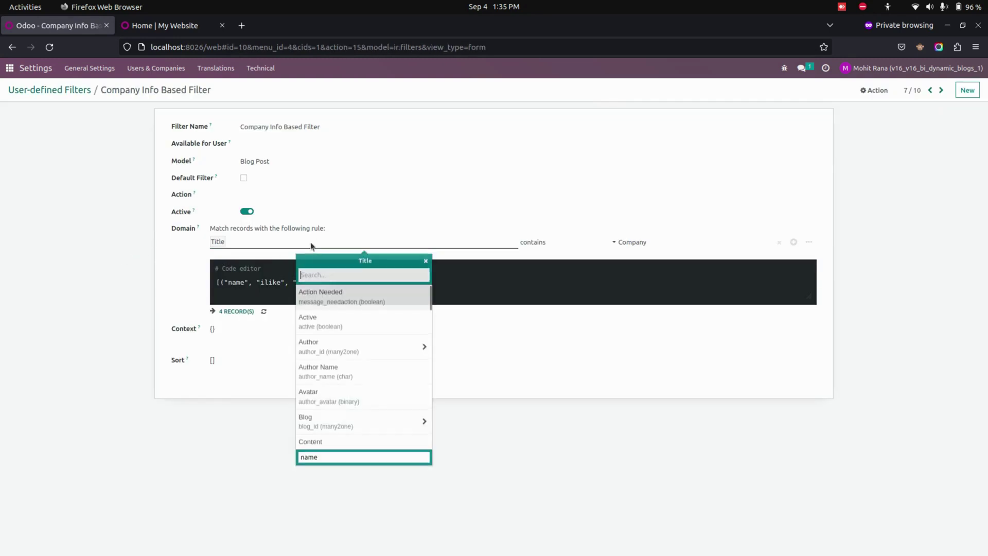
{"action": "scroll", "coordinate": [342, 346], "scroll_direction": "down", "scroll_amount": 15}
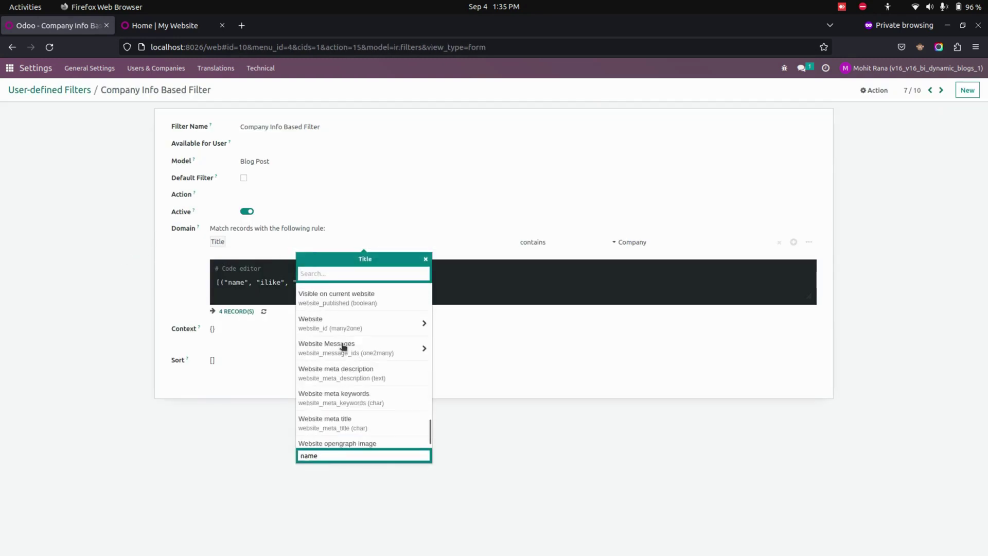
{"action": "left_click", "coordinate": [110, 207]}
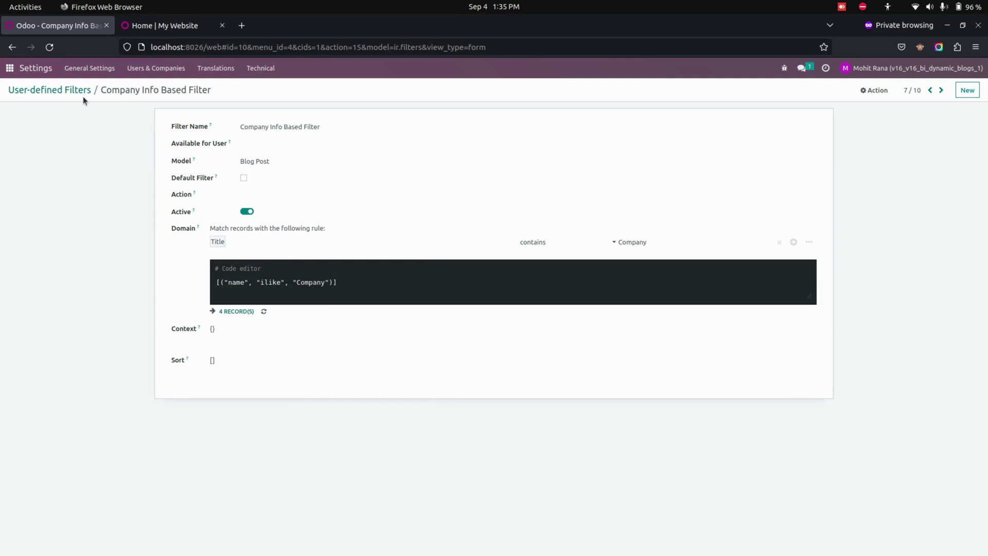
{"action": "left_click", "coordinate": [72, 91]}
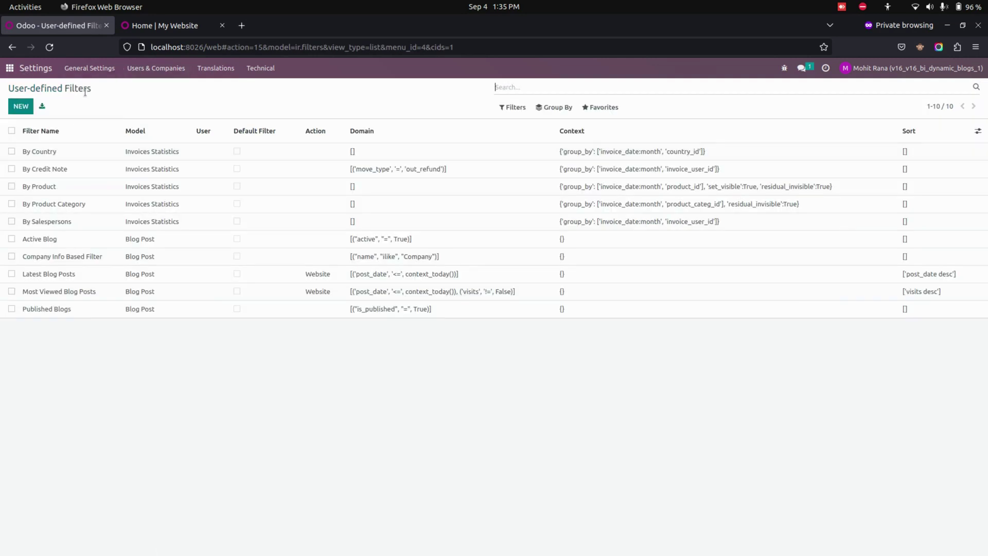
Step: Open the Blog Filter record from Website > Configuration > Dynamic Blog Filters
{"action": "left_click", "coordinate": [14, 75]}
{"action": "left_click", "coordinate": [676, 150]}
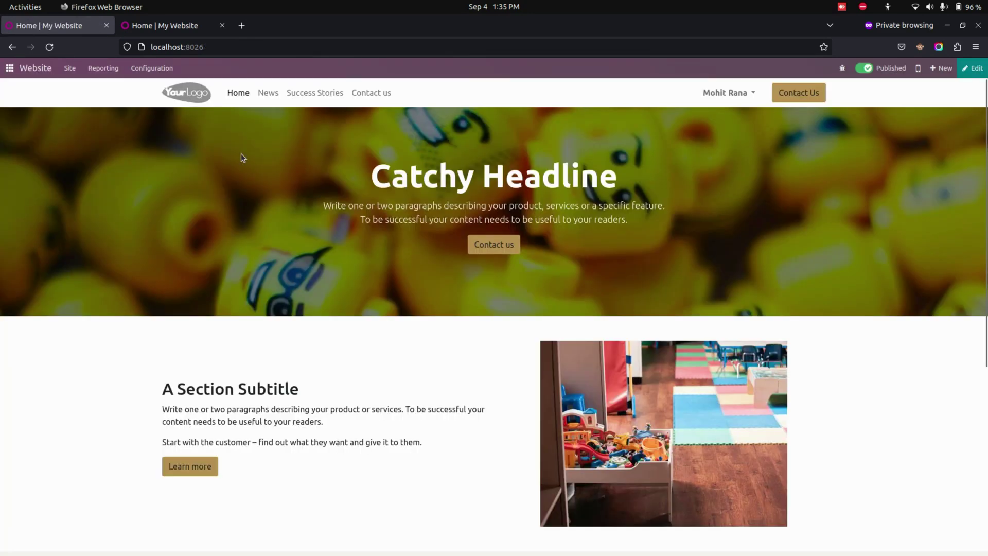
{"action": "left_click", "coordinate": [143, 68]}
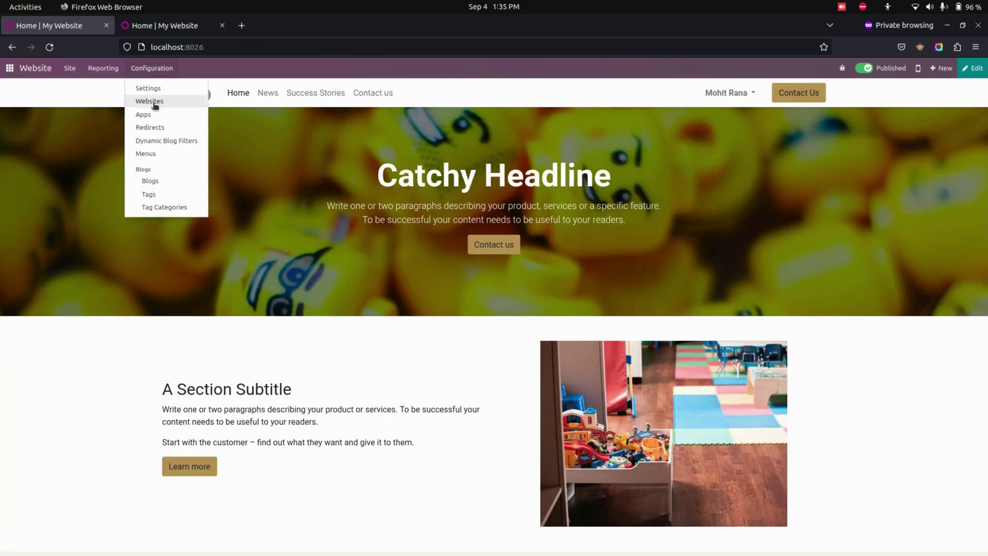
{"action": "left_click", "coordinate": [188, 143]}
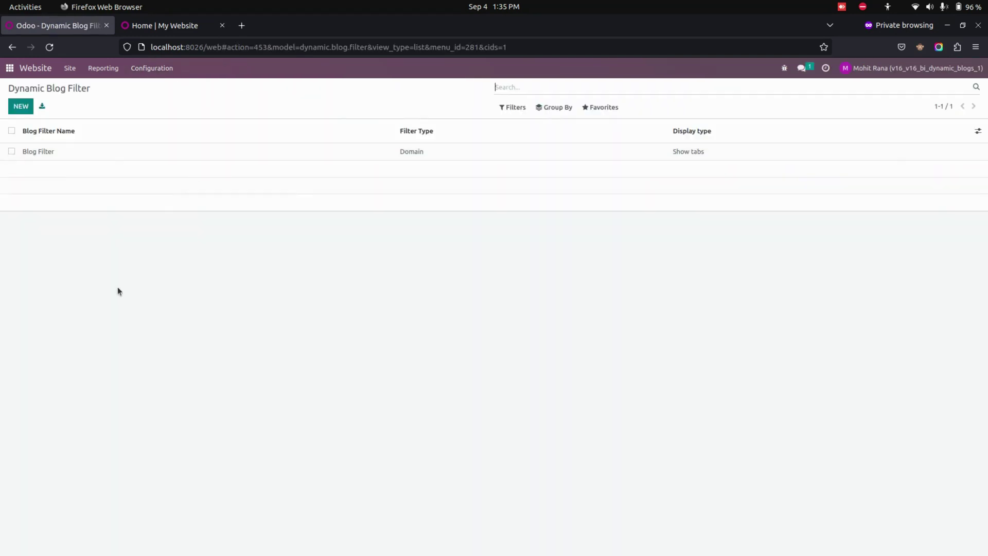
{"action": "left_click", "coordinate": [289, 152]}
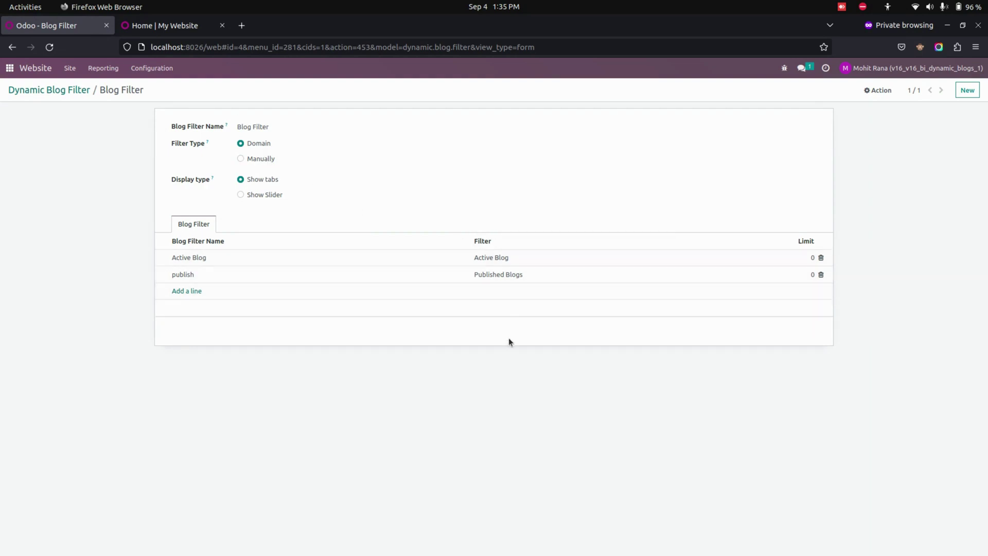
{"action": "left_click", "coordinate": [269, 160]}
{"action": "left_click", "coordinate": [704, 256]}
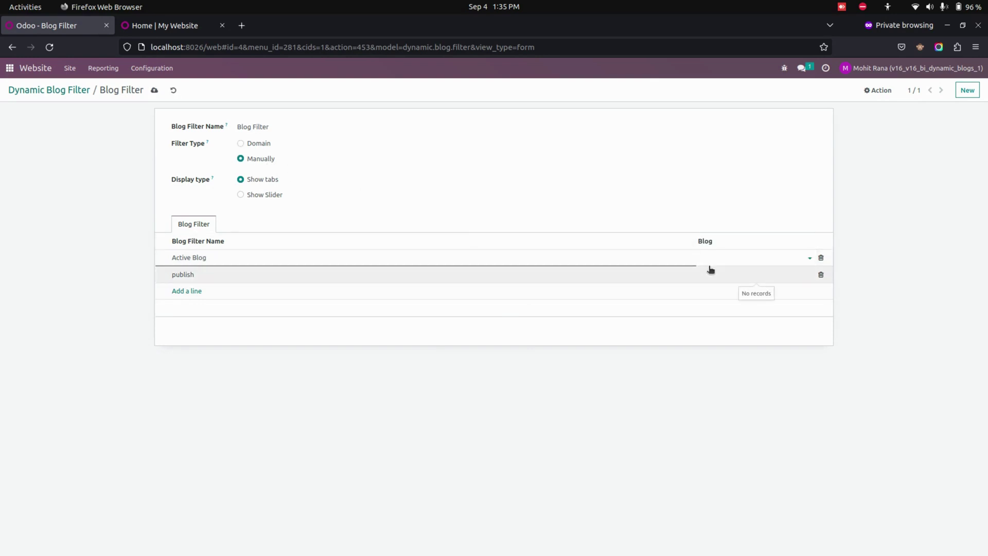
{"action": "left_click", "coordinate": [263, 145]}
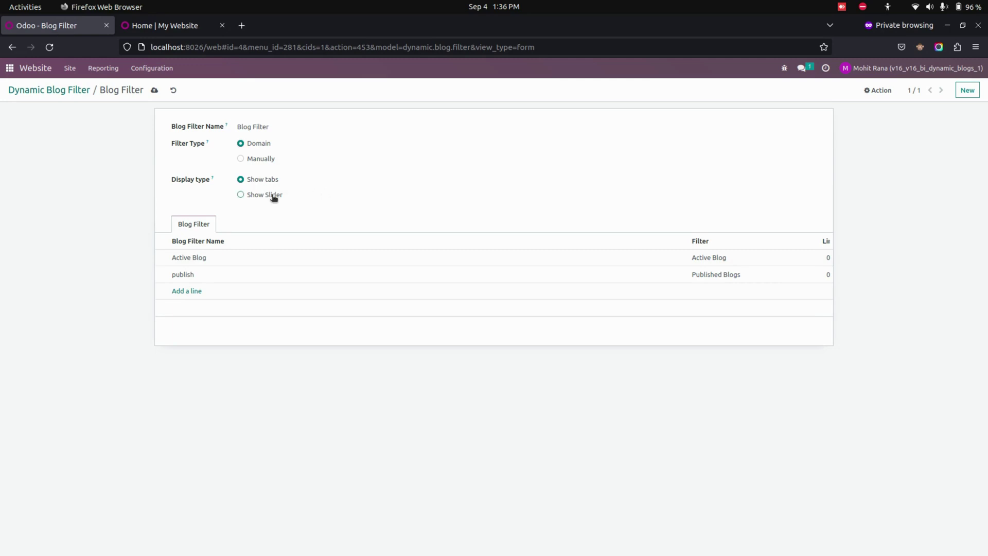
{"action": "left_click", "coordinate": [154, 91]}
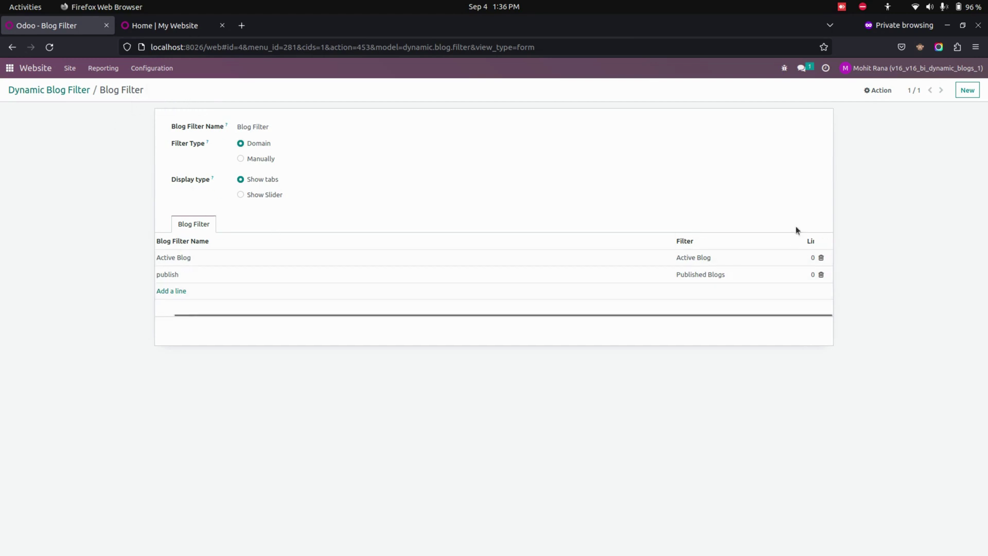
{"action": "left_click_drag", "start_coordinate": [796, 242], "coordinate": [819, 242]}
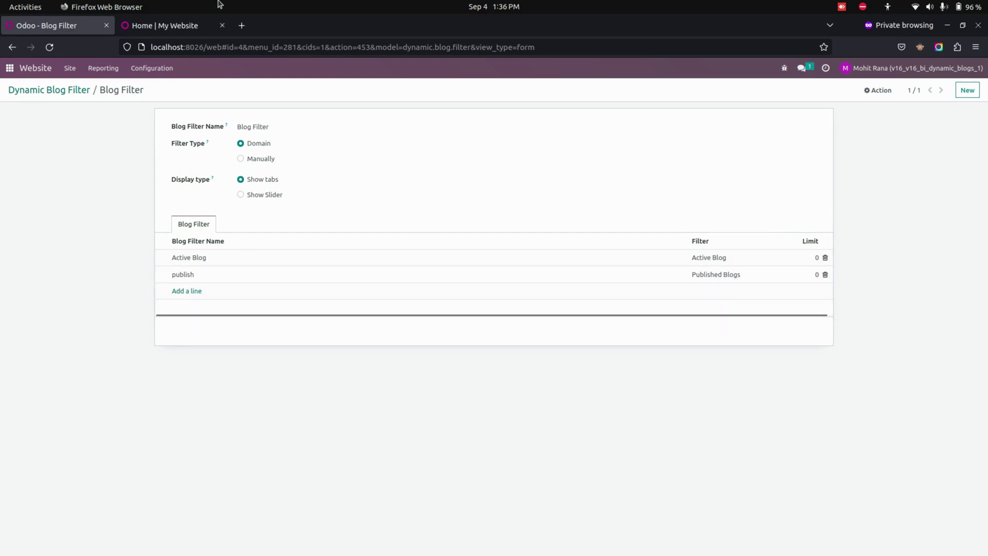
{"action": "left_click", "coordinate": [154, 25]}
{"action": "left_click", "coordinate": [268, 94]}
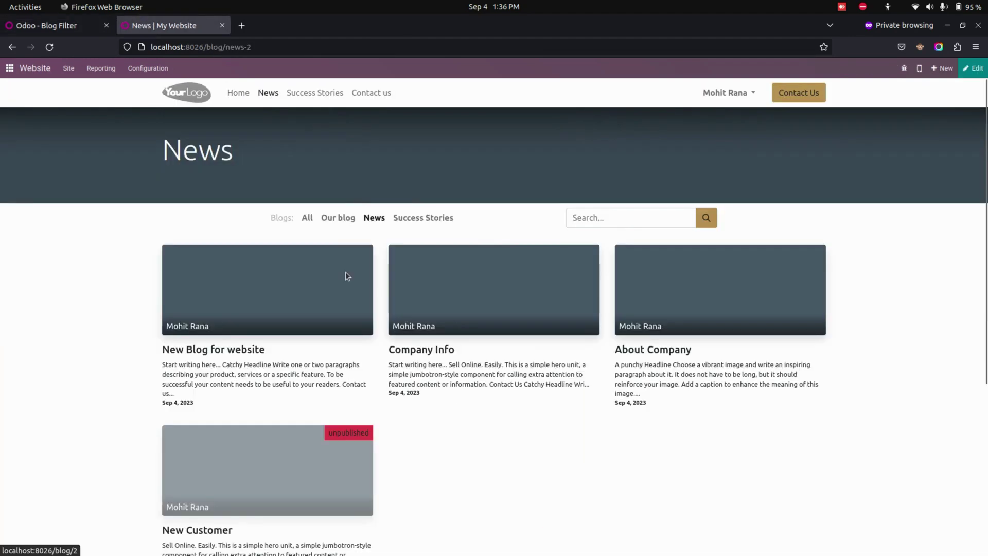
{"action": "scroll", "coordinate": [393, 402], "scroll_direction": "down", "scroll_amount": 5}
{"action": "scroll", "coordinate": [393, 407], "scroll_direction": "up", "scroll_amount": 5}
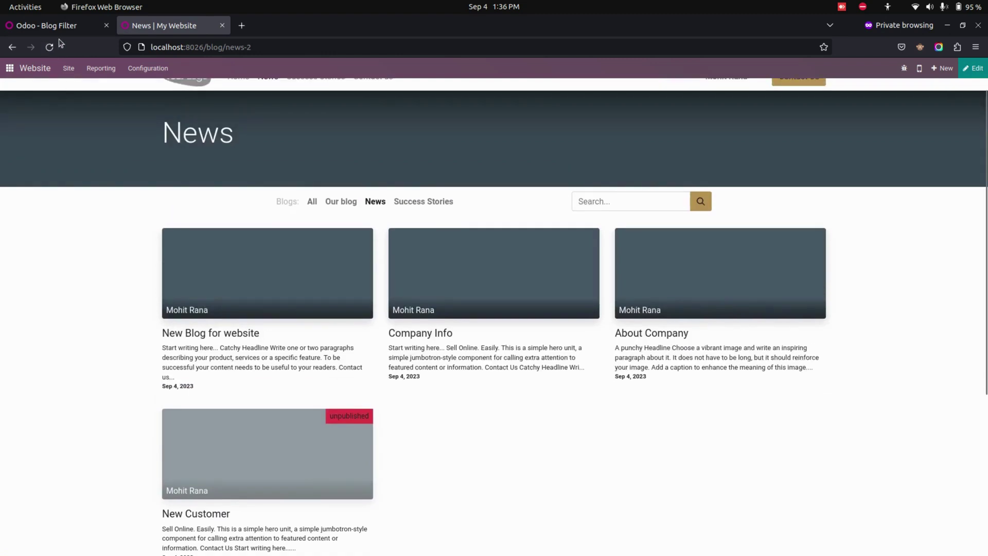
{"action": "left_click", "coordinate": [82, 30]}
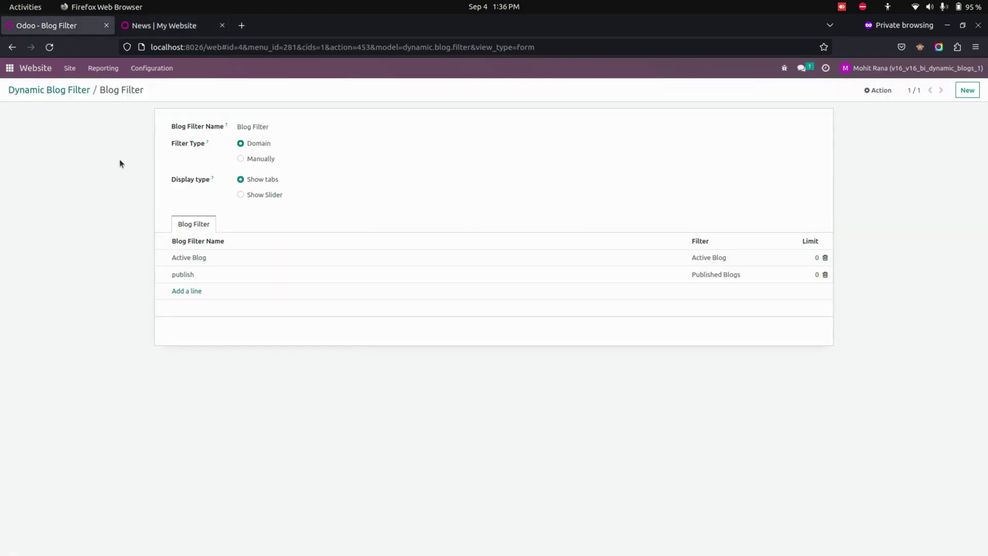
{"action": "left_click", "coordinate": [170, 25]}
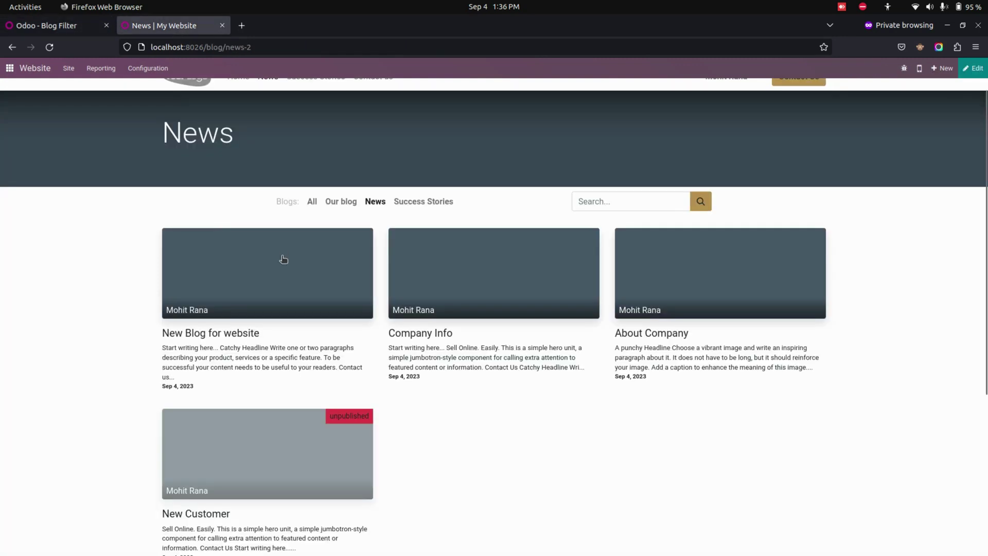
{"action": "scroll", "coordinate": [405, 246], "scroll_direction": "up", "scroll_amount": 1}
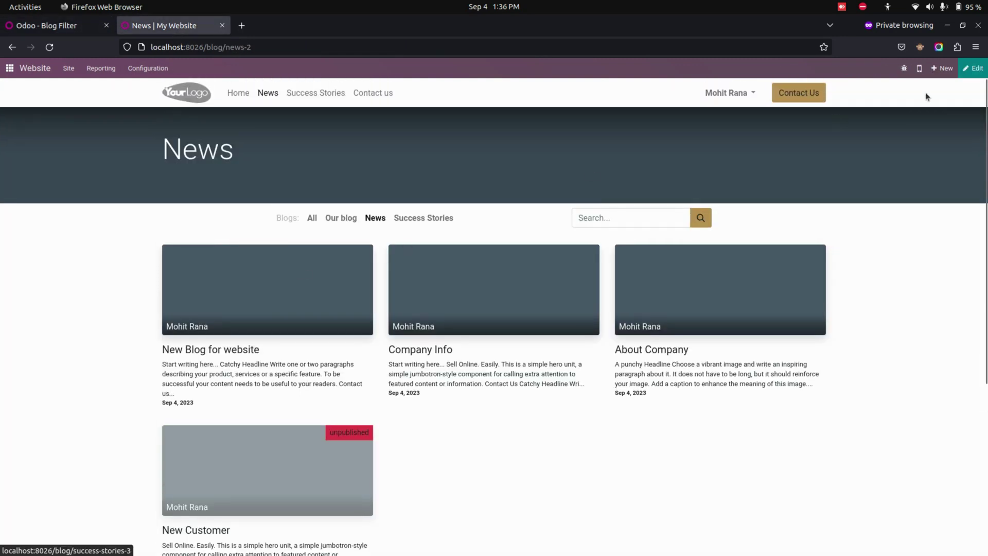
Step: Insert a Dynamic Blogs block below the News blog posts
{"action": "left_click", "coordinate": [973, 68]}
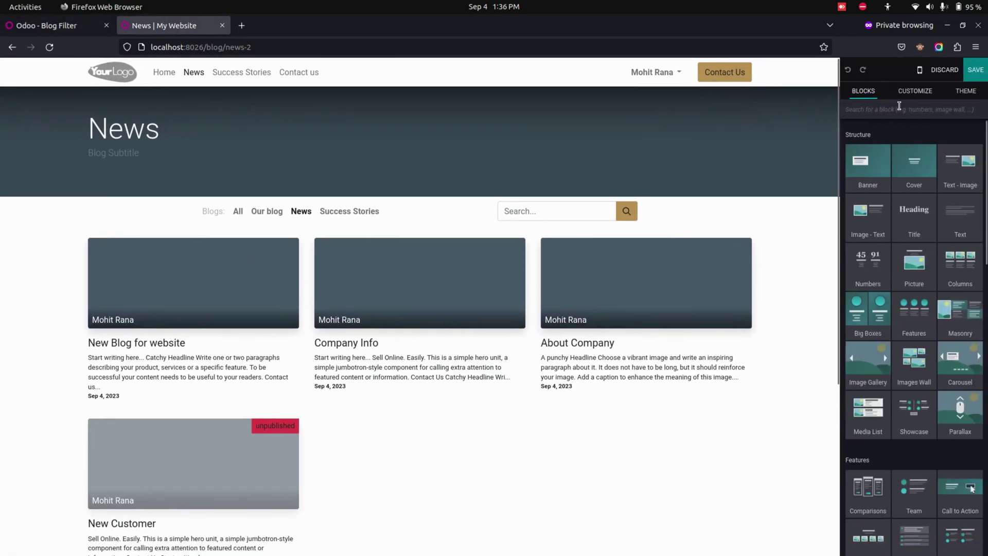
{"action": "left_click", "coordinate": [900, 108]}
{"action": "type", "text": "dy"}
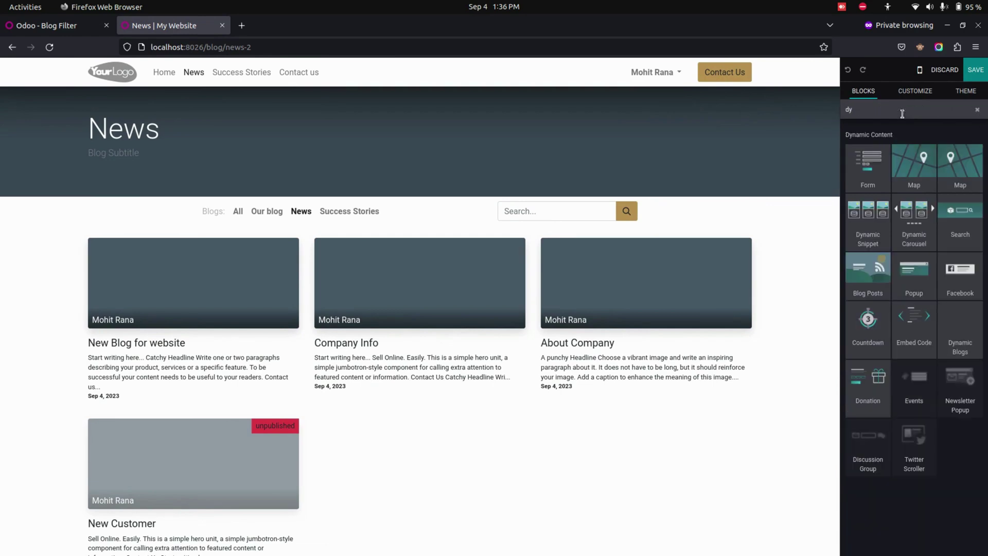
{"action": "left_click_drag", "start_coordinate": [958, 342], "coordinate": [418, 536]}
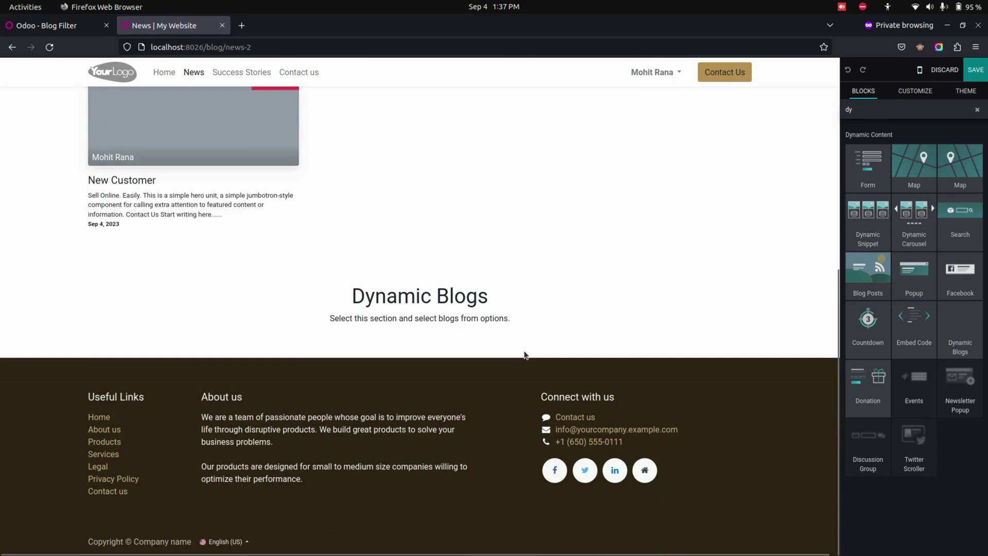
Step: Set the section's Blog to Blog Filter and save the page
{"action": "triple_click", "coordinate": [462, 300]}
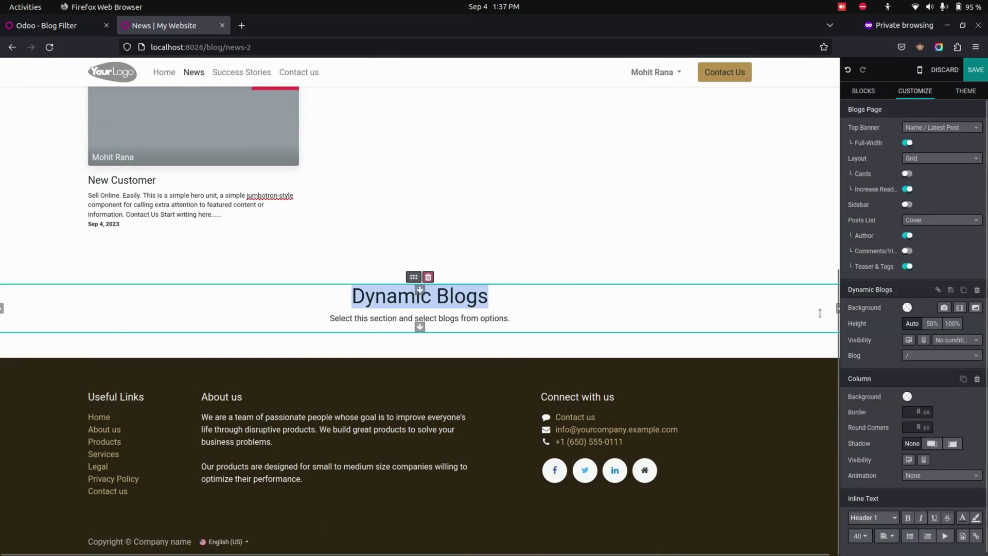
{"action": "left_click", "coordinate": [927, 356]}
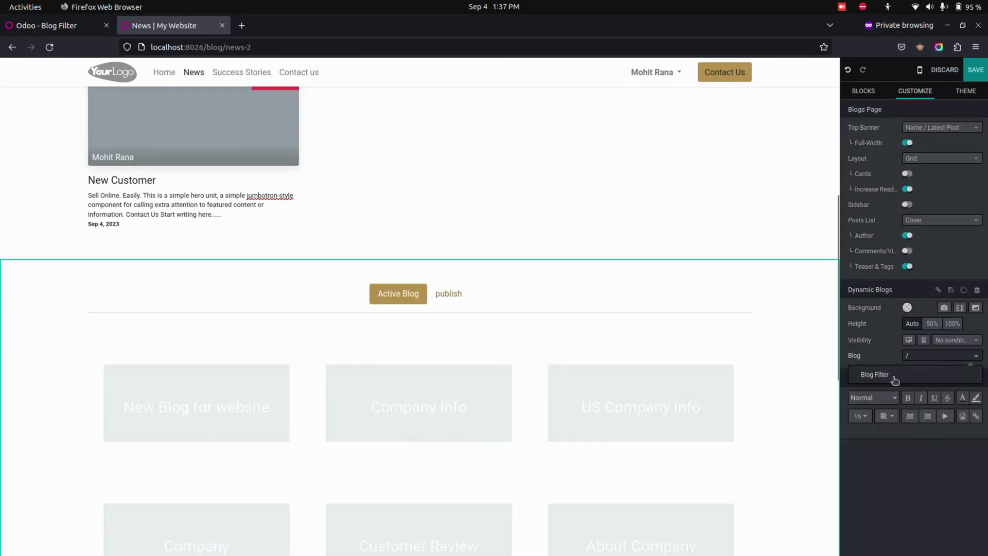
{"action": "left_click", "coordinate": [885, 380]}
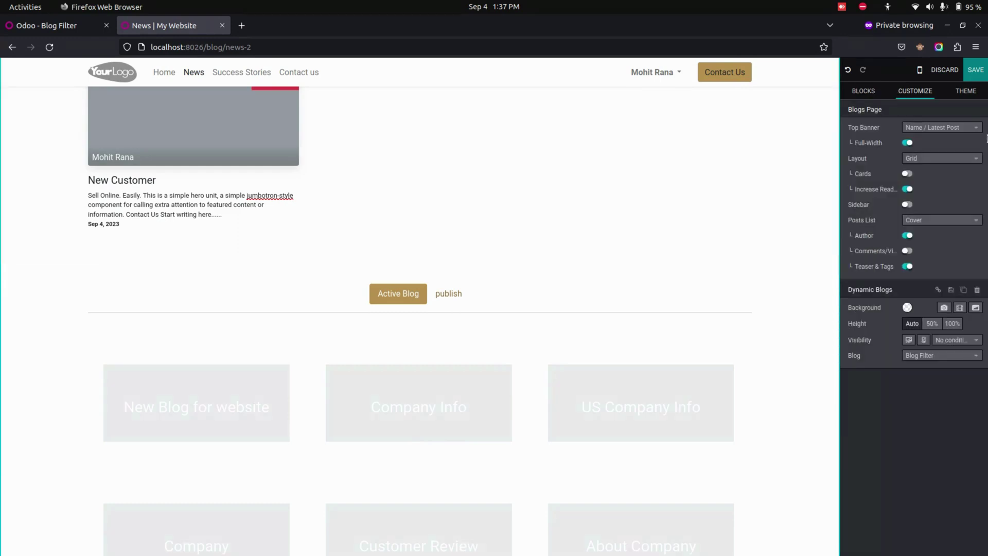
{"action": "left_click", "coordinate": [976, 70]}
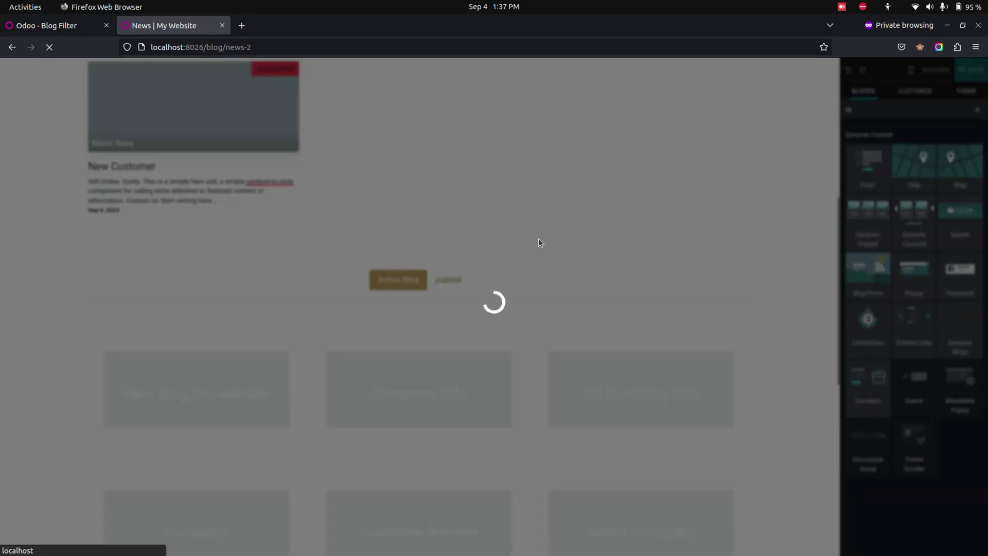
Step: Add a 'company' line using Company Info Based Filter to Blog Filter and save
{"action": "left_click", "coordinate": [51, 25]}
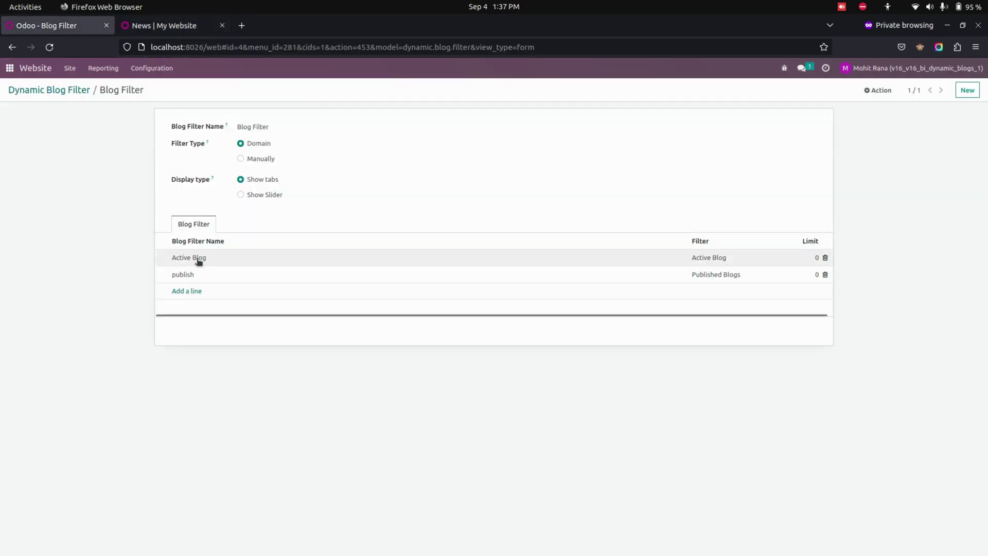
{"action": "left_click", "coordinate": [195, 291]}
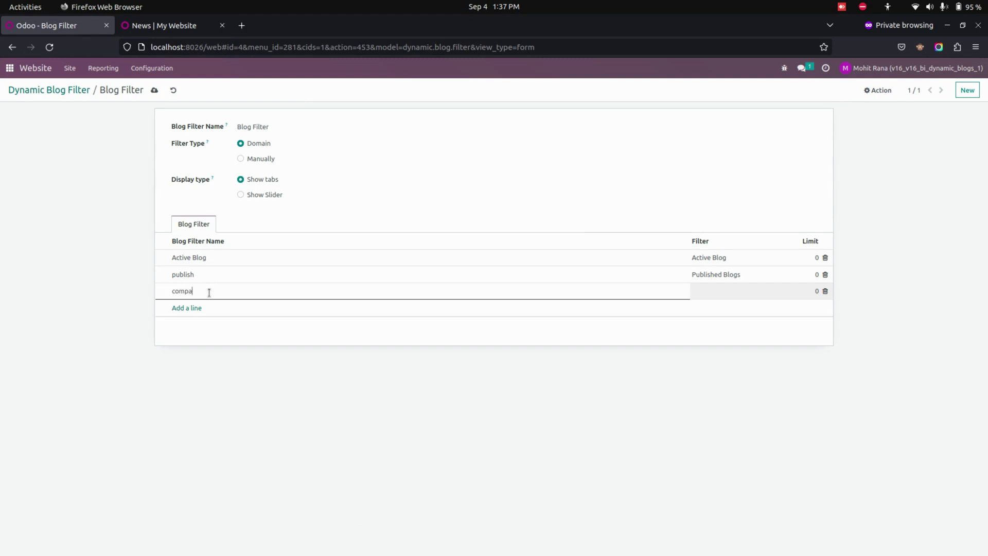
{"action": "left_click", "coordinate": [756, 291]}
{"action": "left_click", "coordinate": [733, 319]}
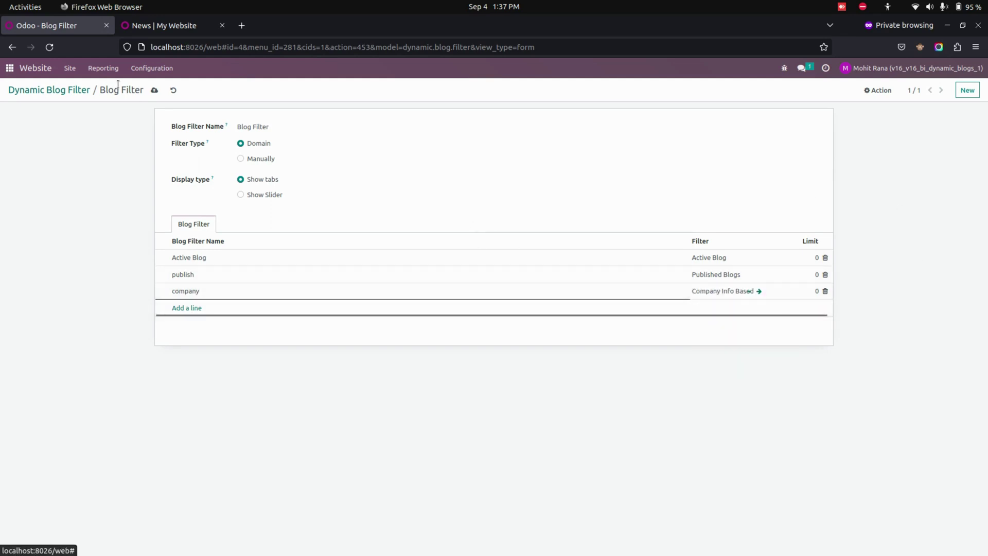
{"action": "left_click", "coordinate": [154, 90]}
Step: Reload the News page and view posts under the new company tab
{"action": "left_click", "coordinate": [181, 26]}
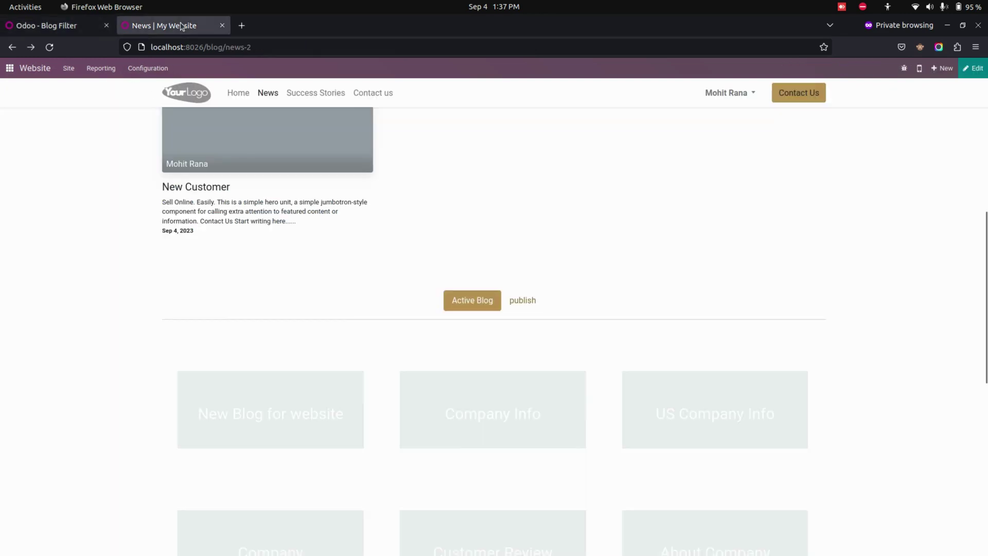
{"action": "left_click", "coordinate": [50, 47]}
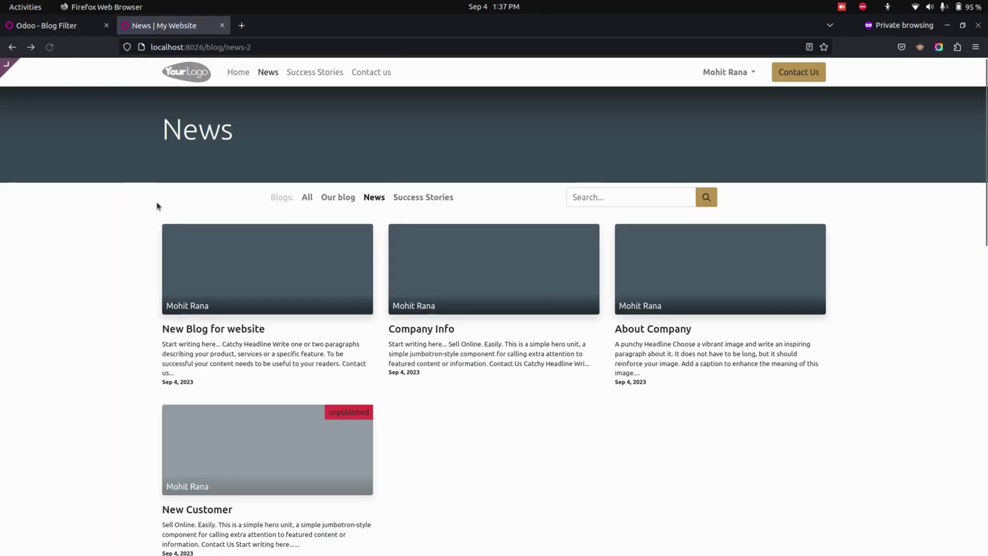
{"action": "scroll", "coordinate": [417, 330], "scroll_direction": "down", "scroll_amount": 5}
{"action": "left_click", "coordinate": [549, 332]}
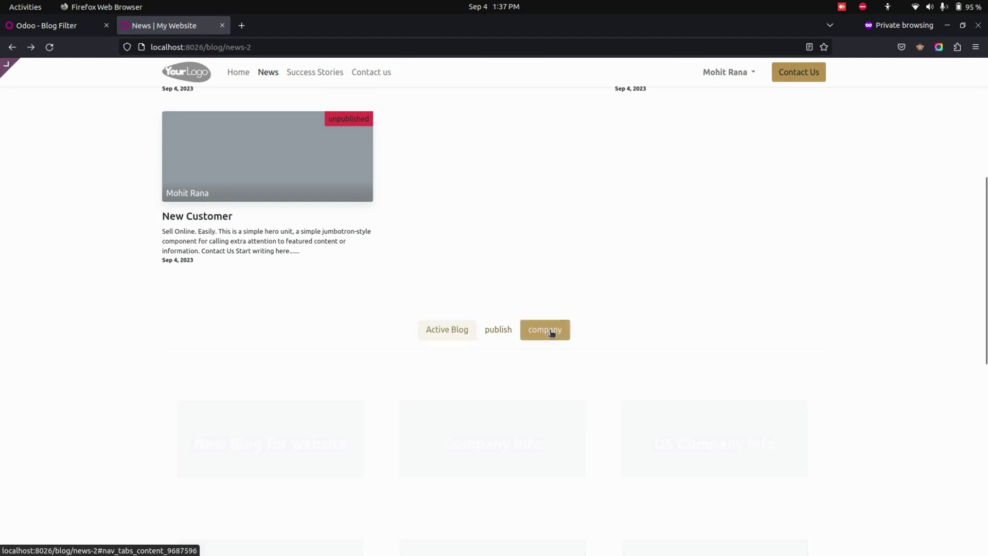
{"action": "scroll", "coordinate": [552, 334], "scroll_direction": "down", "scroll_amount": 4}
{"action": "scroll", "coordinate": [543, 324], "scroll_direction": "up", "scroll_amount": 4}
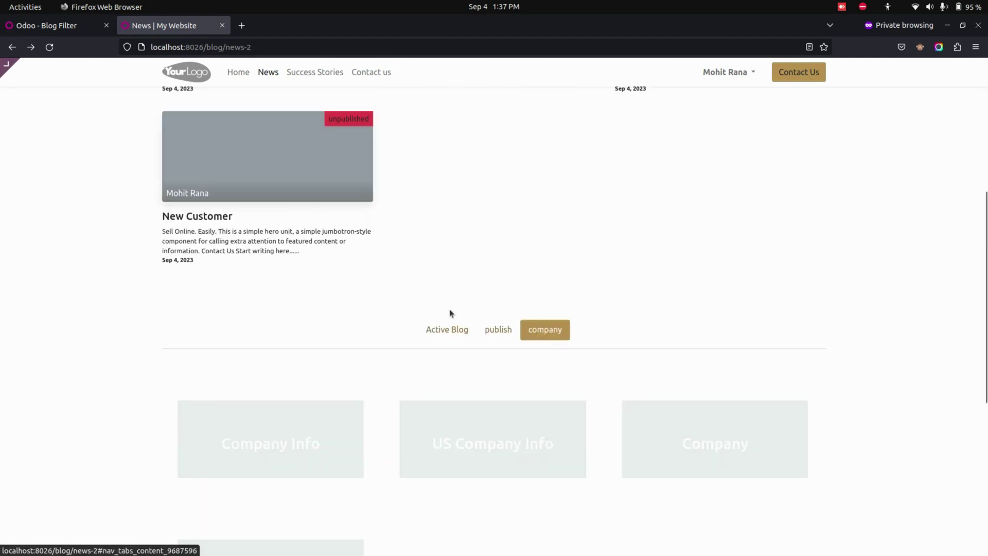
{"action": "scroll", "coordinate": [441, 328], "scroll_direction": "up", "scroll_amount": 10}
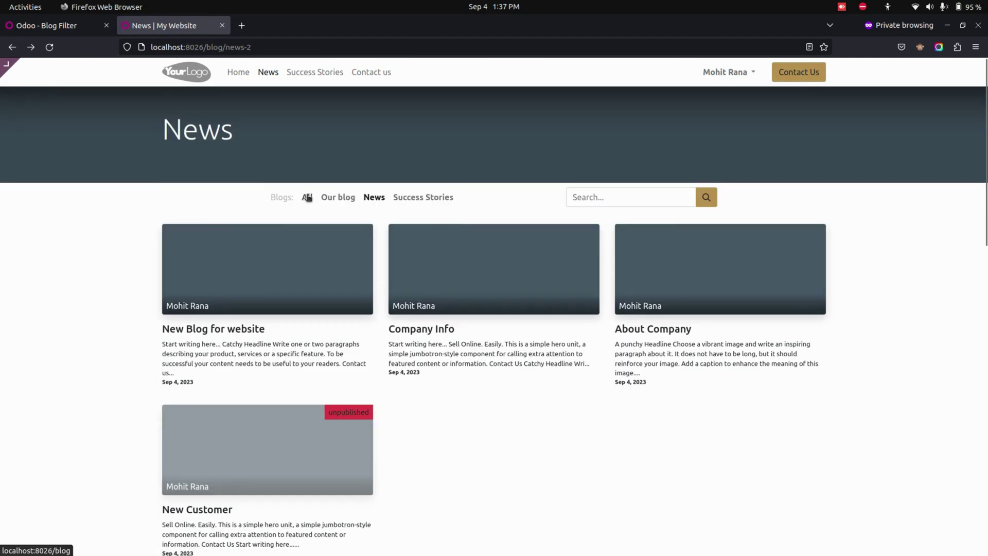
Step: Show all blogs' posts, view the publish tab, and check the Blog Filter rows
{"action": "left_click", "coordinate": [309, 194]}
{"action": "scroll", "coordinate": [367, 271], "scroll_direction": "down", "scroll_amount": 2}
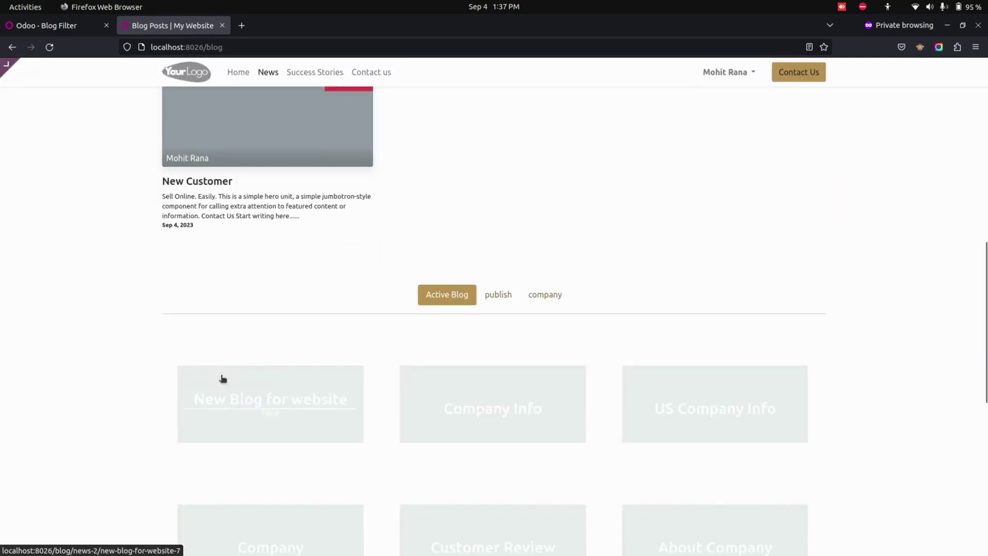
{"action": "left_click", "coordinate": [490, 295]}
{"action": "scroll", "coordinate": [489, 299], "scroll_direction": "down", "scroll_amount": 4}
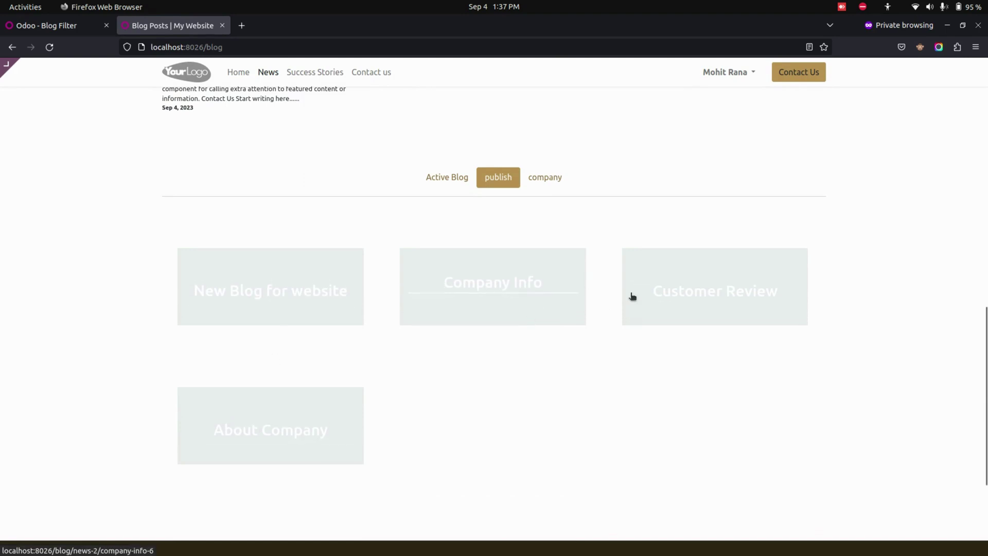
{"action": "left_click", "coordinate": [61, 16]}
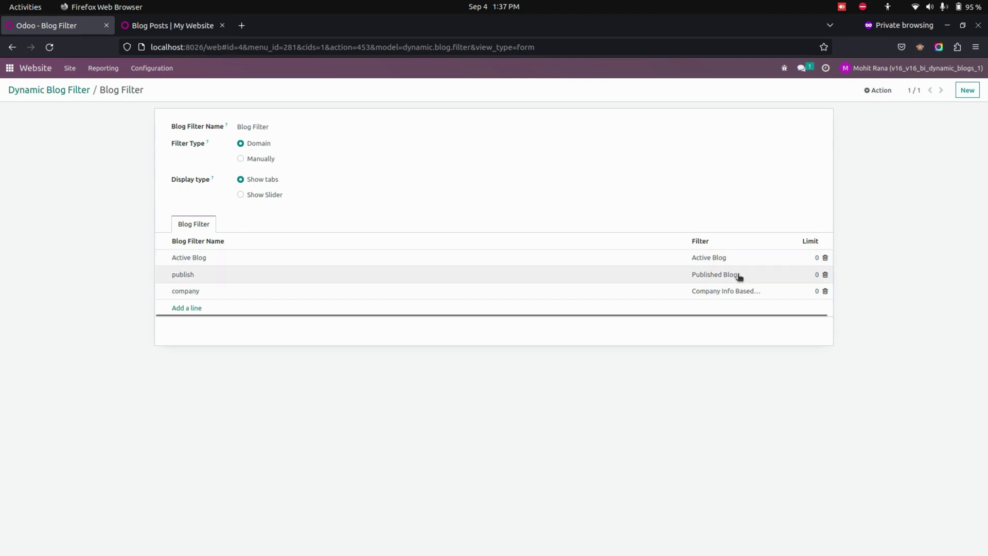
{"action": "left_click", "coordinate": [207, 32]}
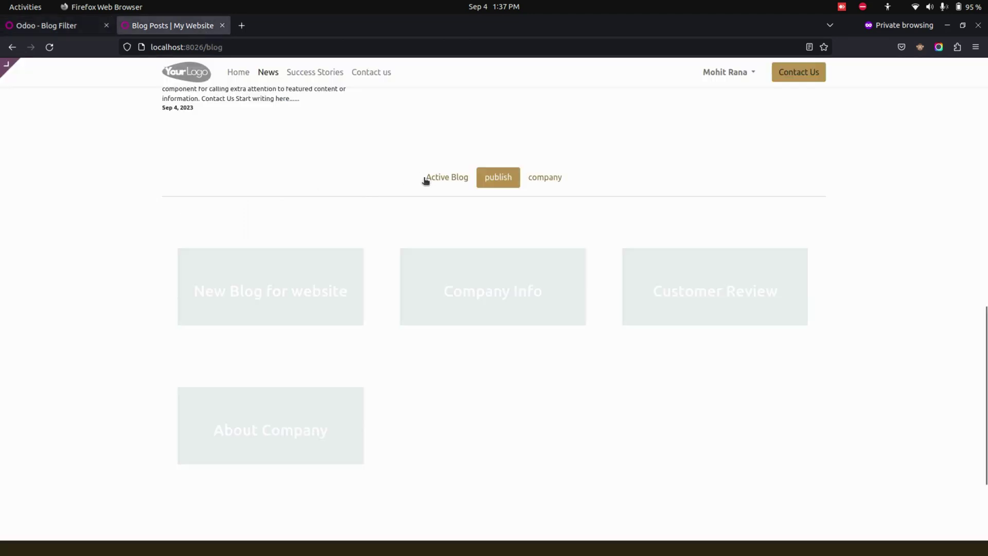
Step: View the Active Blog tab, then the company tab's four company posts
{"action": "left_click", "coordinate": [446, 177]}
{"action": "scroll", "coordinate": [405, 382], "scroll_direction": "down", "scroll_amount": 1}
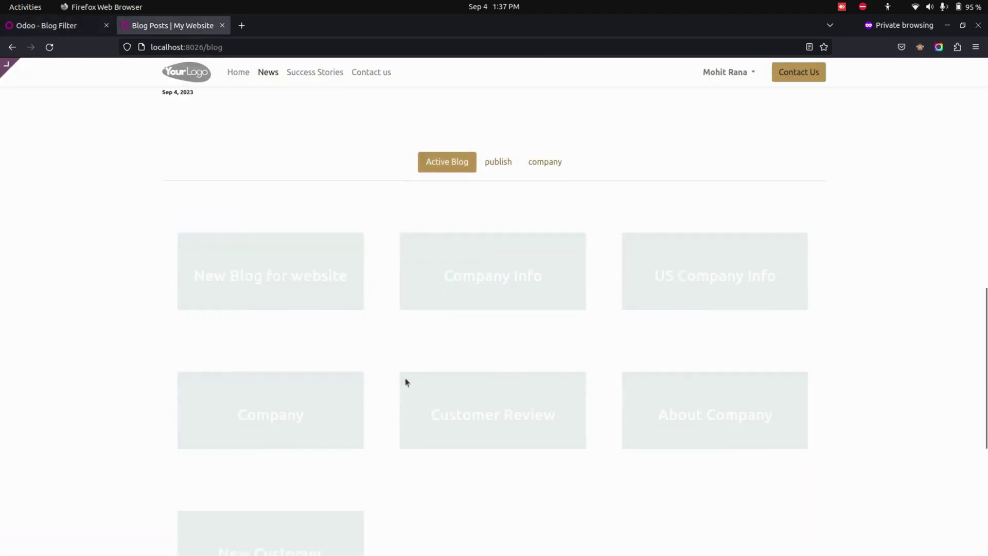
{"action": "scroll", "coordinate": [406, 382], "scroll_direction": "down", "scroll_amount": 3}
{"action": "scroll", "coordinate": [405, 351], "scroll_direction": "up", "scroll_amount": 4}
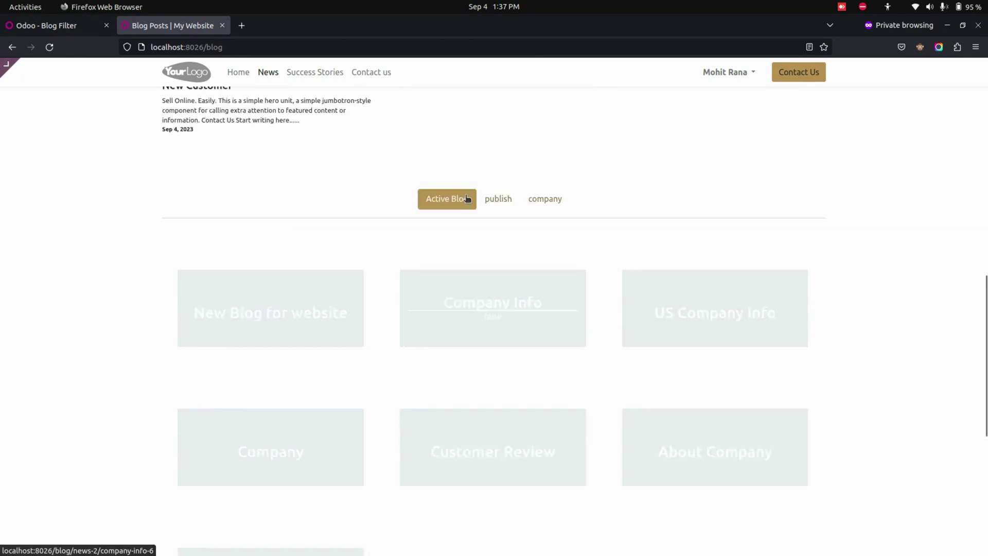
{"action": "scroll", "coordinate": [505, 316], "scroll_direction": "up", "scroll_amount": 4}
{"action": "left_click", "coordinate": [553, 410]}
{"action": "scroll", "coordinate": [551, 410], "scroll_direction": "down", "scroll_amount": 6}
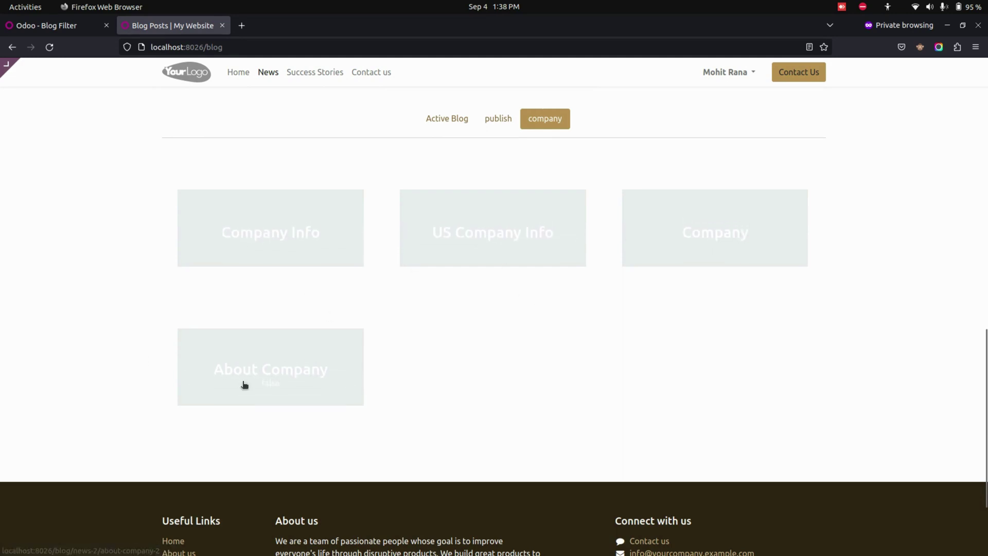
{"action": "scroll", "coordinate": [445, 420], "scroll_direction": "up", "scroll_amount": 10}
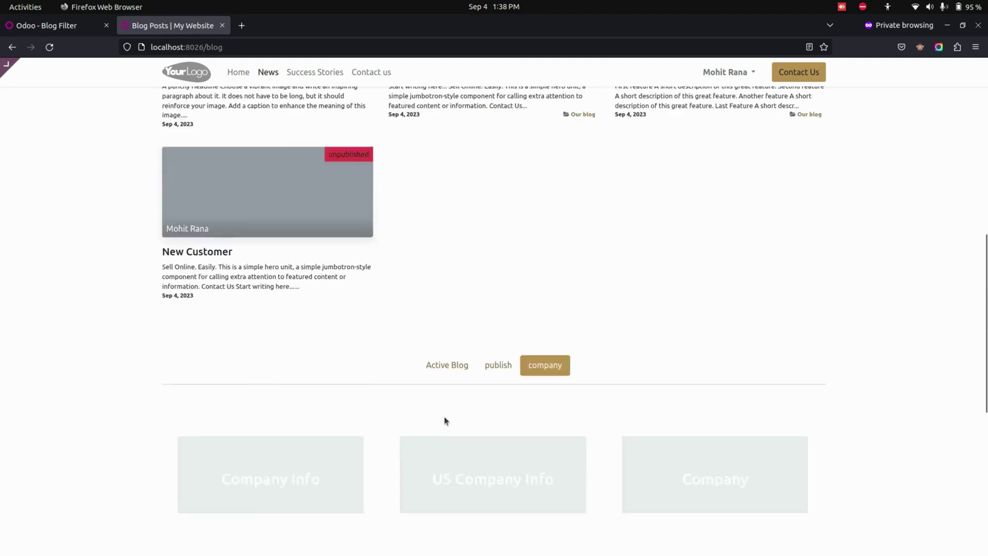
{"action": "scroll", "coordinate": [445, 420], "scroll_direction": "down", "scroll_amount": 3}
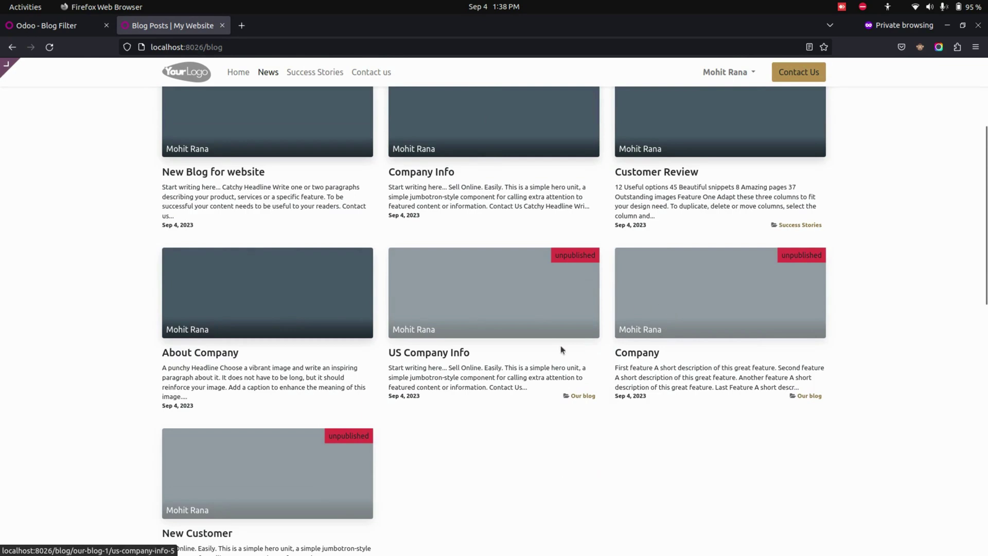
{"action": "scroll", "coordinate": [636, 338], "scroll_direction": "down", "scroll_amount": 10}
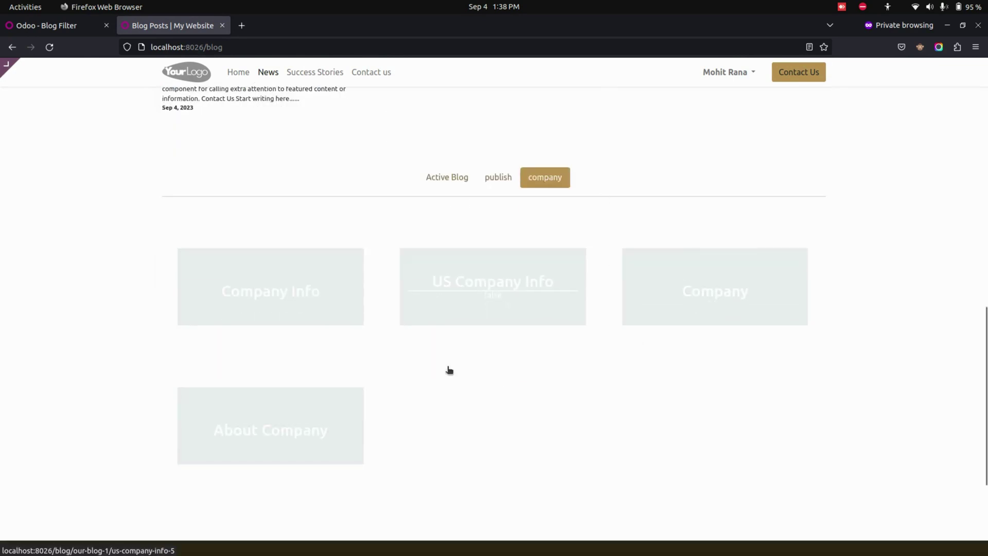
Step: Set Filter Type to Manually, with New Blog for website and Company Info under Active Blog, and save
{"action": "left_click", "coordinate": [76, 25]}
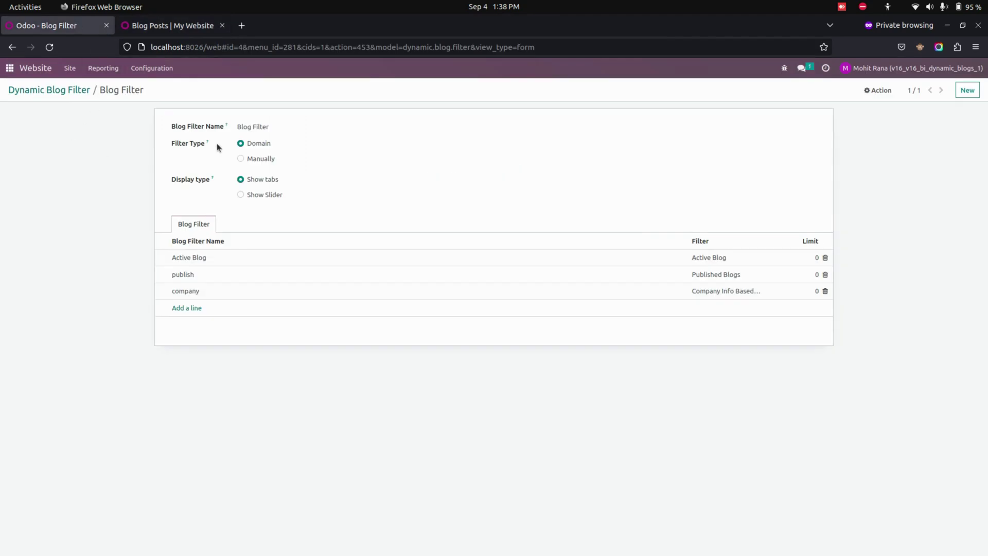
{"action": "left_click", "coordinate": [271, 162]}
{"action": "left_click", "coordinate": [724, 257]}
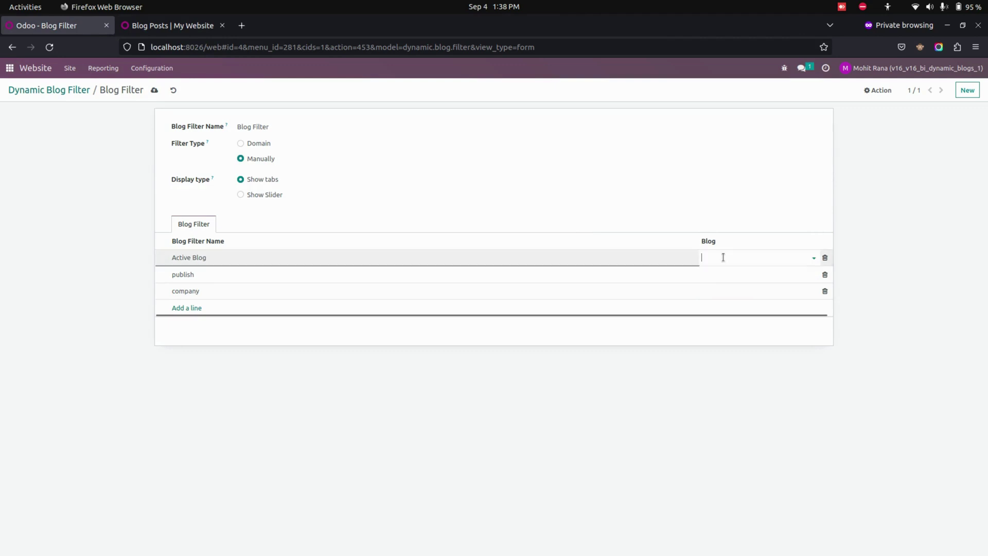
{"action": "left_click", "coordinate": [730, 272]}
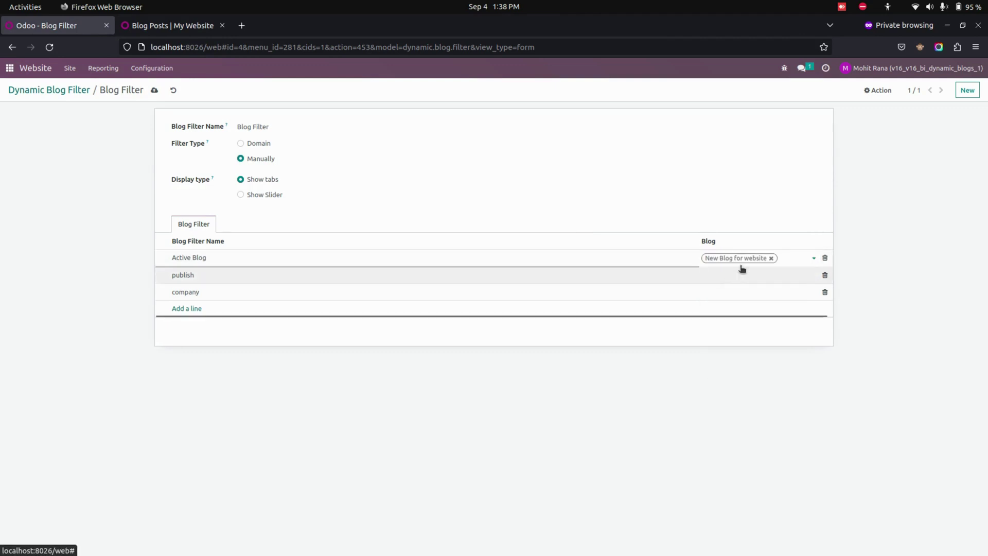
{"action": "left_click", "coordinate": [793, 259]}
{"action": "left_click", "coordinate": [804, 273]}
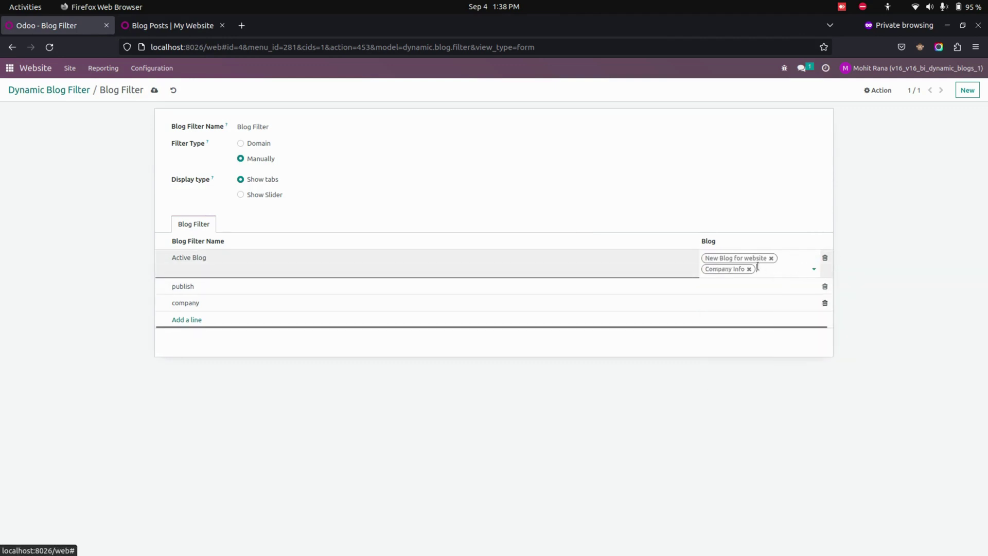
{"action": "left_click", "coordinate": [770, 287]}
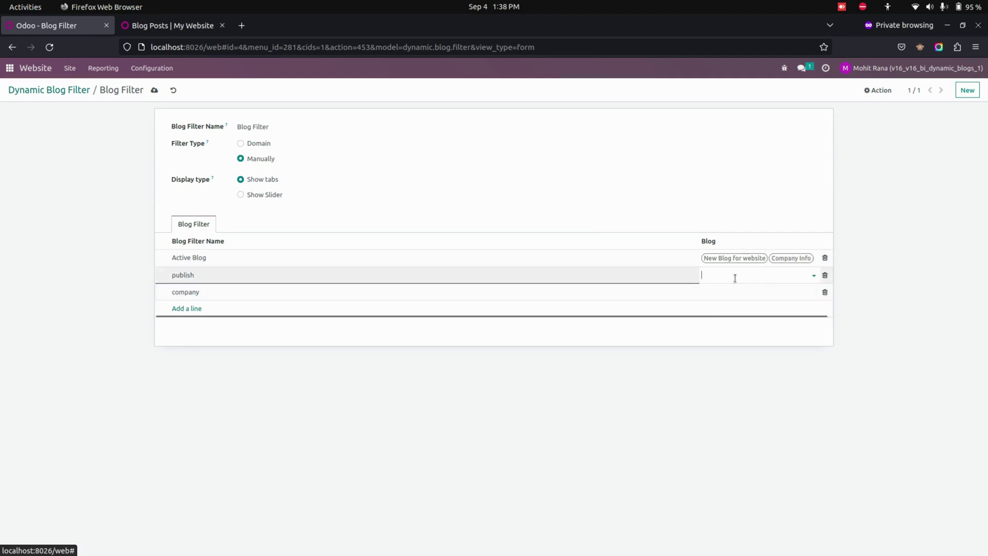
{"action": "left_click", "coordinate": [226, 355]}
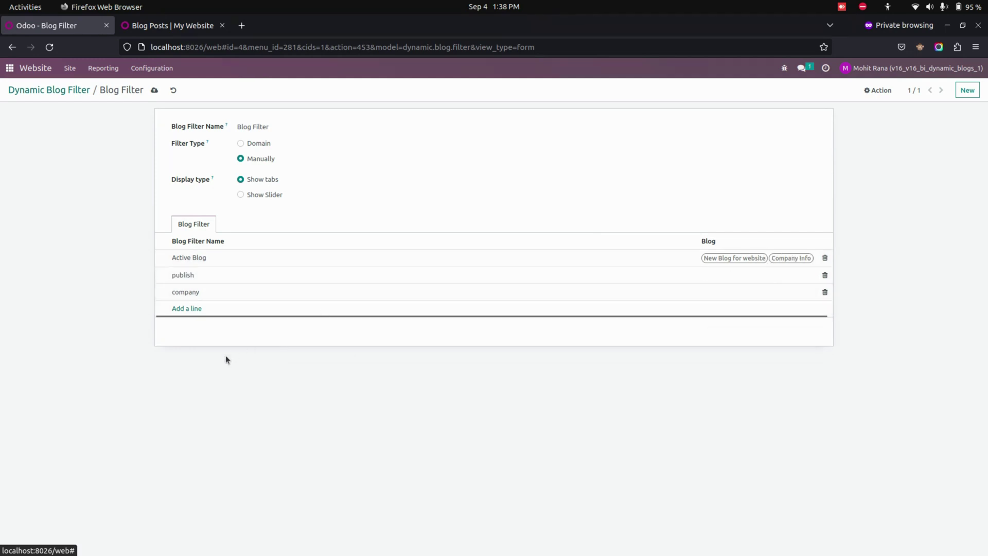
{"action": "left_click", "coordinate": [154, 91]}
Step: Reload the blog page and view the publish tab, now without posts
{"action": "left_click", "coordinate": [177, 27]}
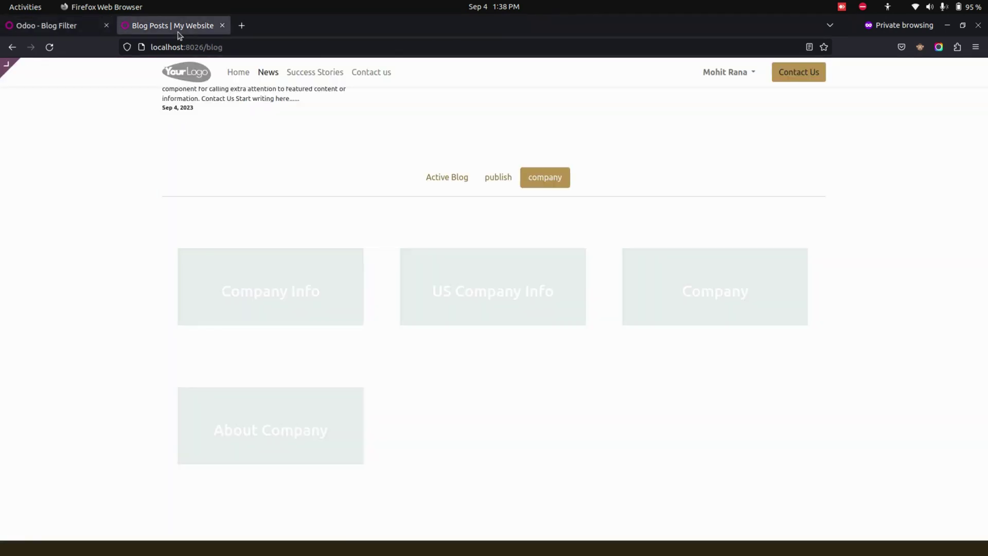
{"action": "left_click", "coordinate": [49, 47]}
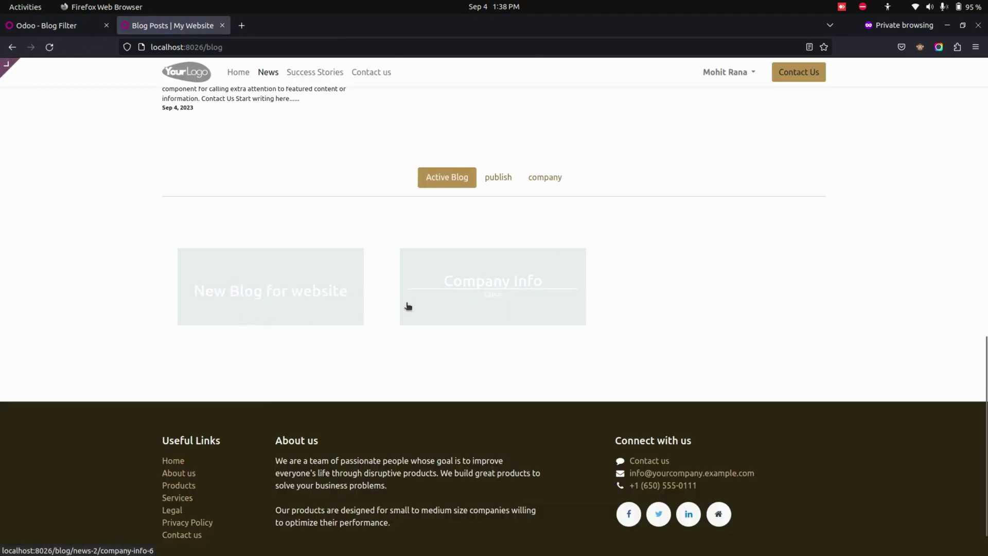
{"action": "left_click", "coordinate": [500, 179]}
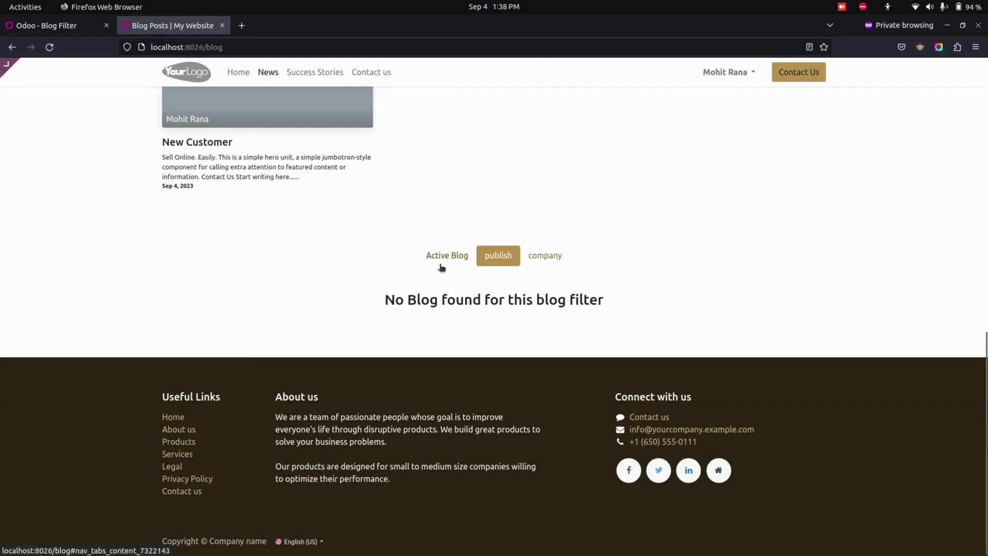
Step: View the Active Blog tab, then switch the Blog Filter type back to Domain
{"action": "left_click", "coordinate": [461, 257]}
{"action": "left_click", "coordinate": [76, 30]}
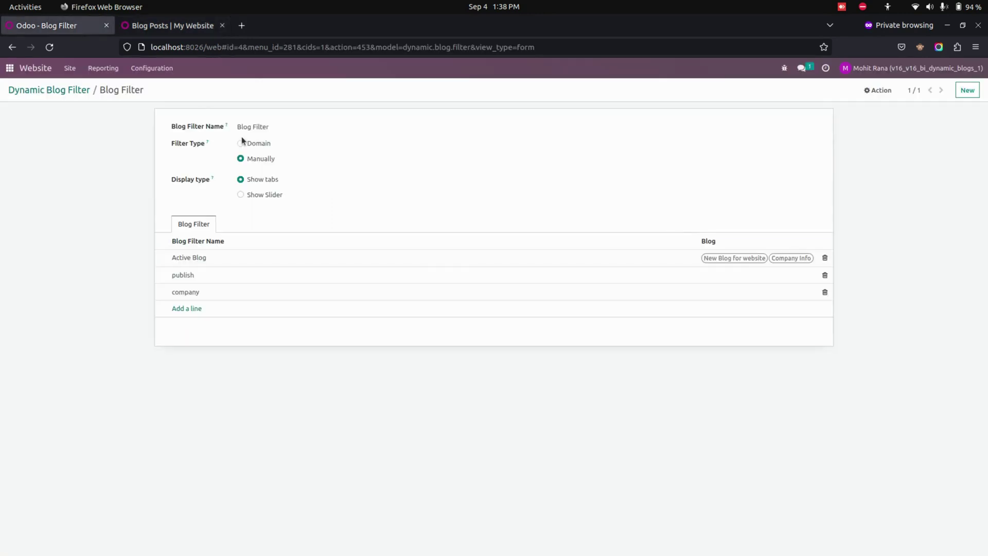
{"action": "left_click", "coordinate": [260, 144]}
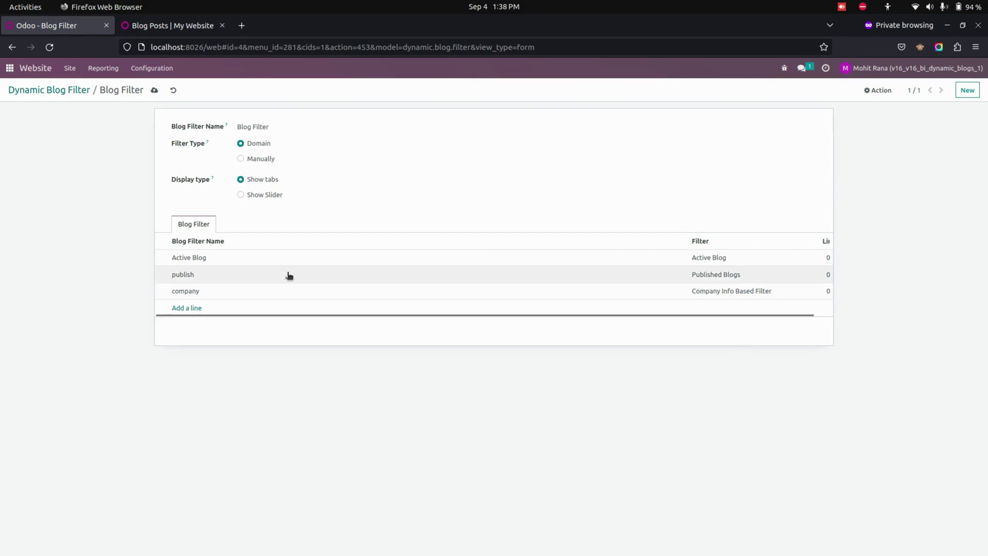
{"action": "left_click", "coordinate": [277, 195]}
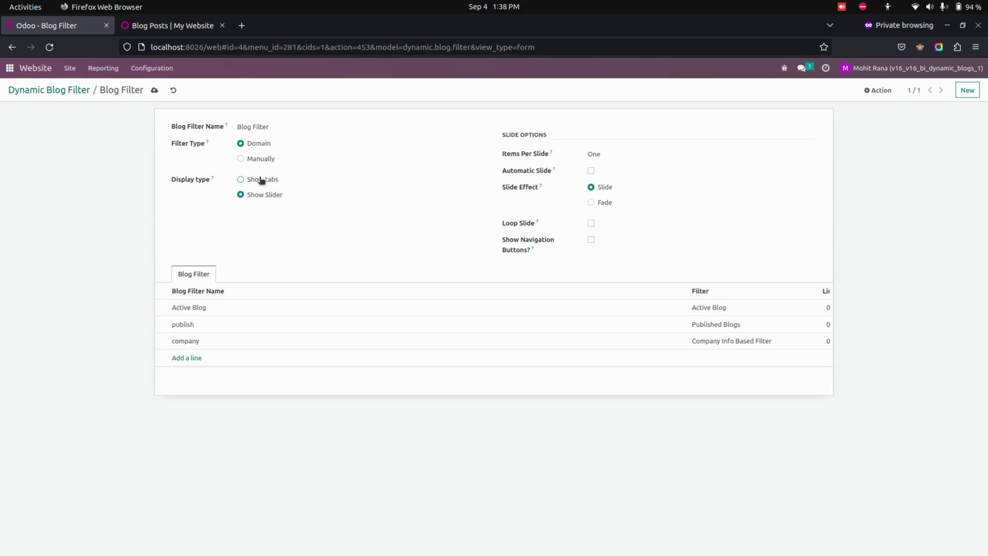
{"action": "left_click", "coordinate": [266, 177]}
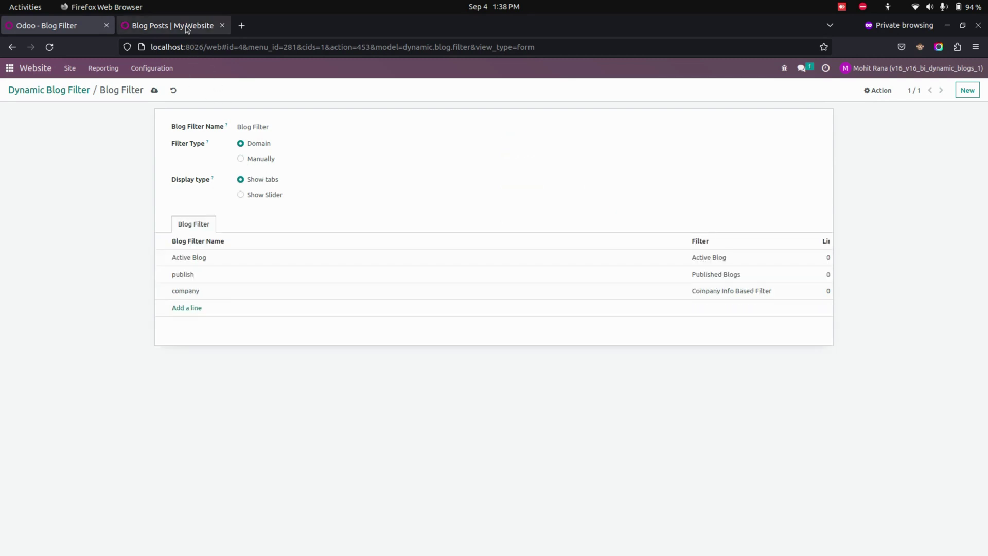
{"action": "left_click", "coordinate": [204, 26]}
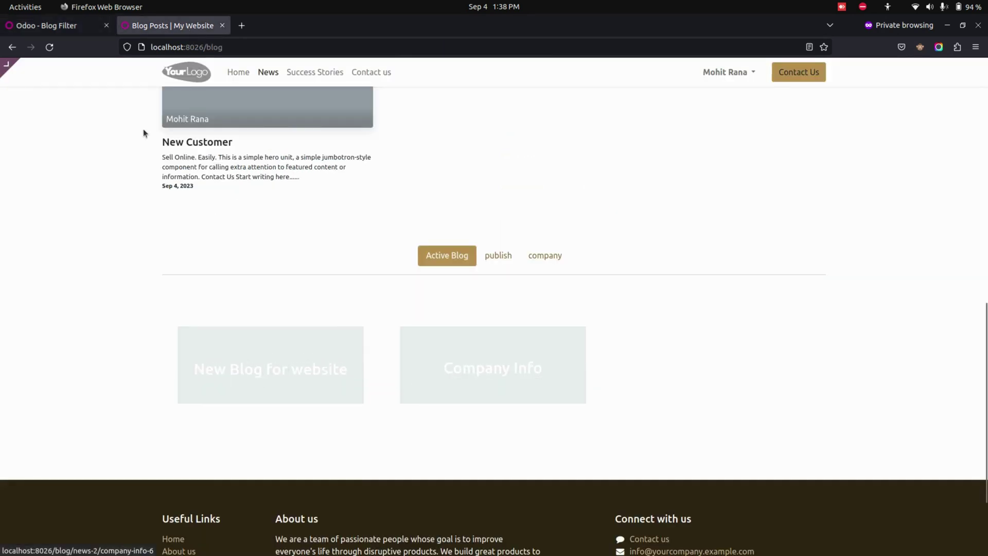
{"action": "left_click", "coordinate": [47, 25]}
Step: Display as a slider: three items per slide, automatic slide at speed 2, navigation buttons, saved
{"action": "left_click", "coordinate": [271, 194]}
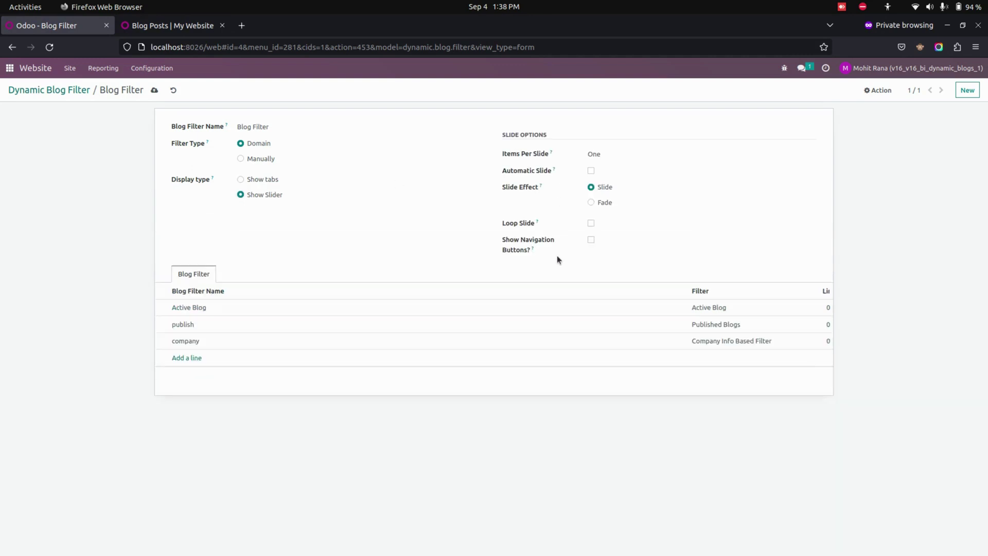
{"action": "left_click", "coordinate": [625, 154]}
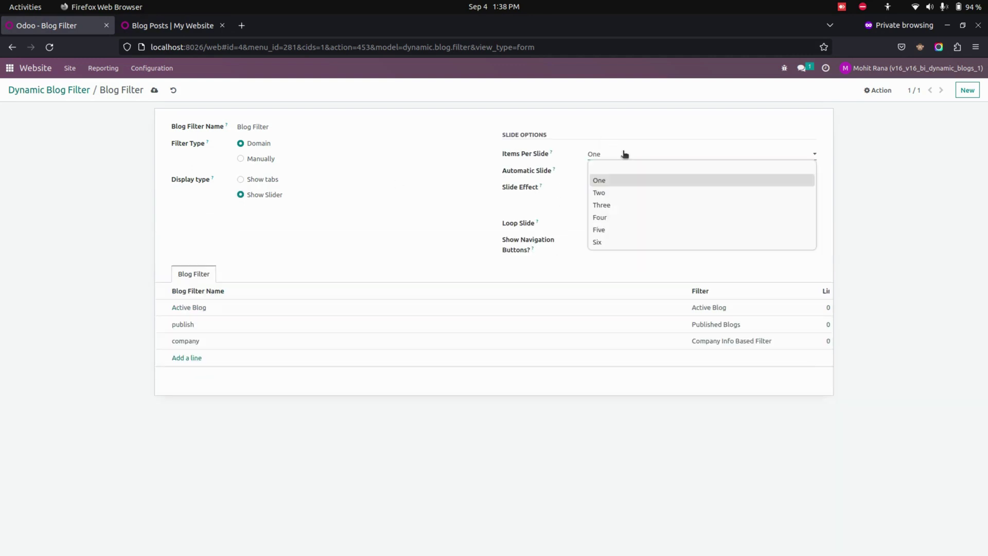
{"action": "left_click", "coordinate": [618, 202]}
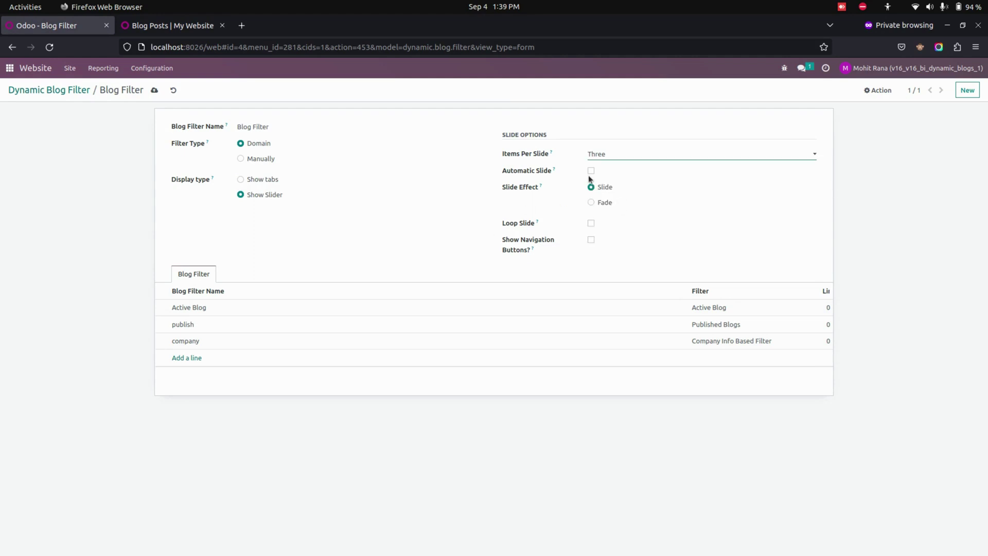
{"action": "left_click_drag", "start_coordinate": [587, 171], "coordinate": [592, 174]}
{"action": "left_click", "coordinate": [592, 172]}
{"action": "left_click", "coordinate": [613, 188]}
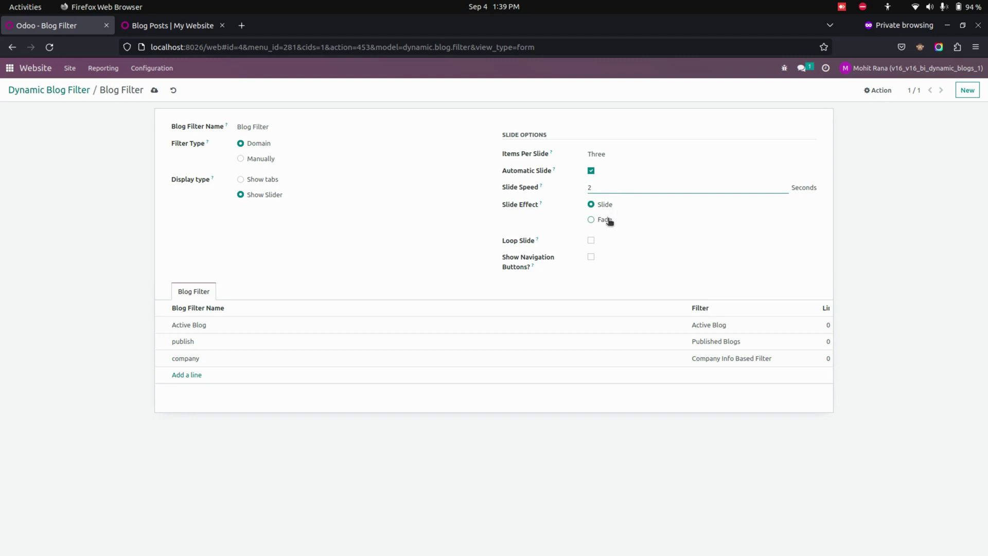
{"action": "left_click", "coordinate": [591, 257]}
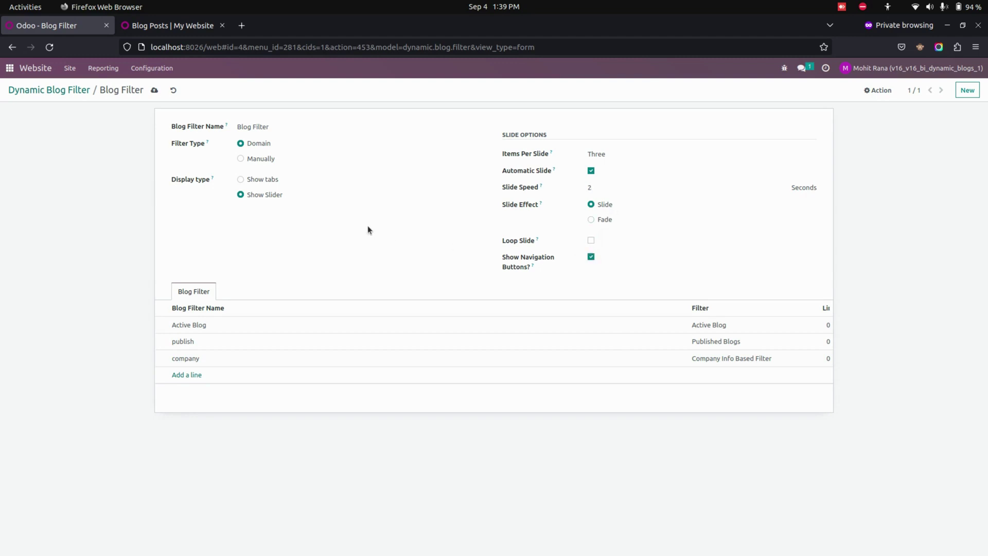
{"action": "left_click", "coordinate": [150, 91]}
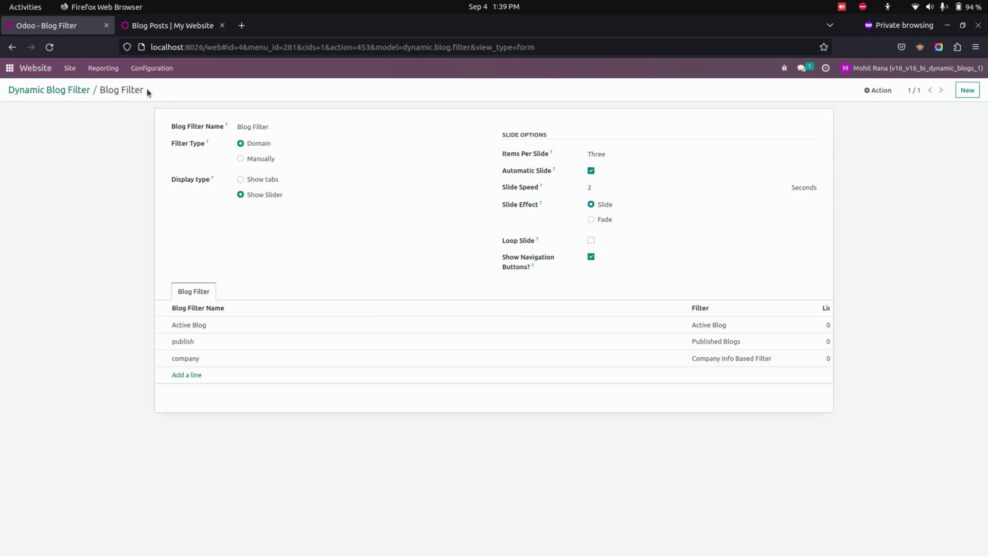
{"action": "left_click", "coordinate": [168, 26]}
{"action": "left_click", "coordinate": [52, 47]}
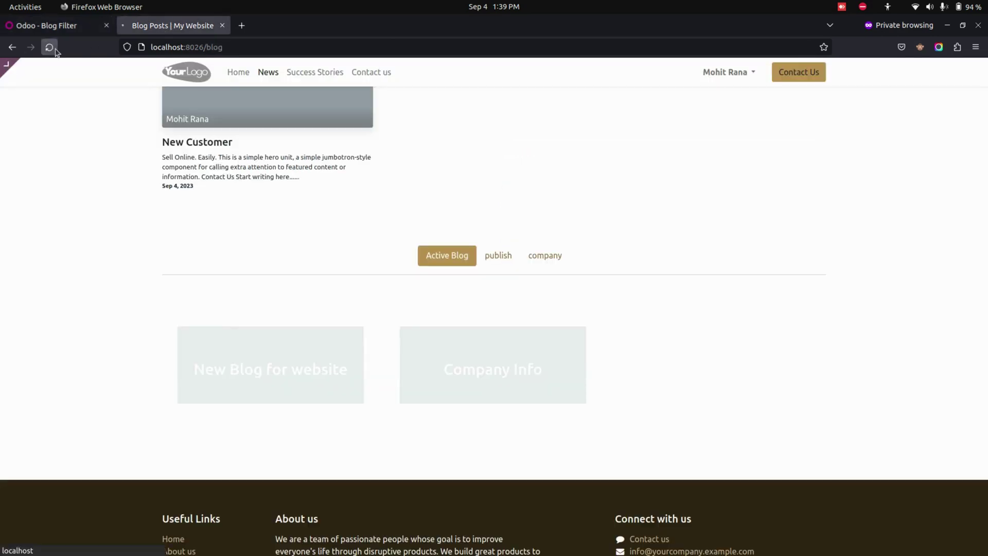
{"action": "scroll", "coordinate": [218, 276], "scroll_direction": "down", "scroll_amount": 3}
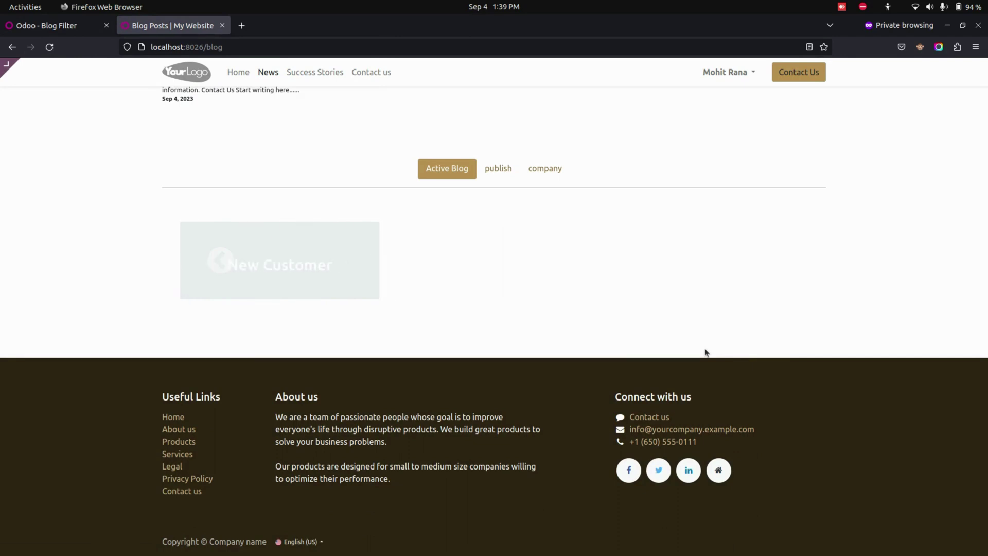
{"action": "left_click", "coordinate": [42, 28]}
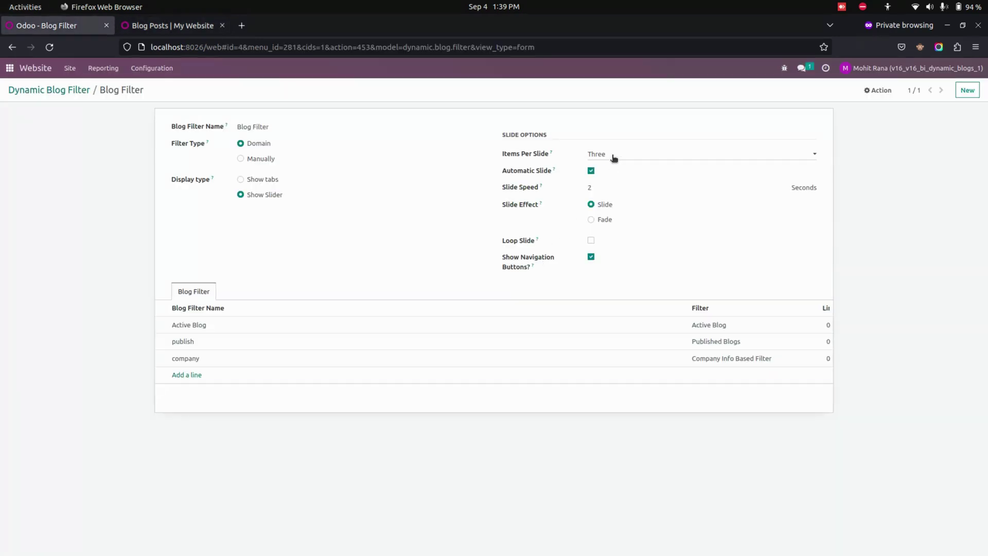
Step: Preview the blog carousel, then enable Loop Slide and the Fade slide effect
{"action": "left_click", "coordinate": [201, 32]}
{"action": "left_click", "coordinate": [219, 259]}
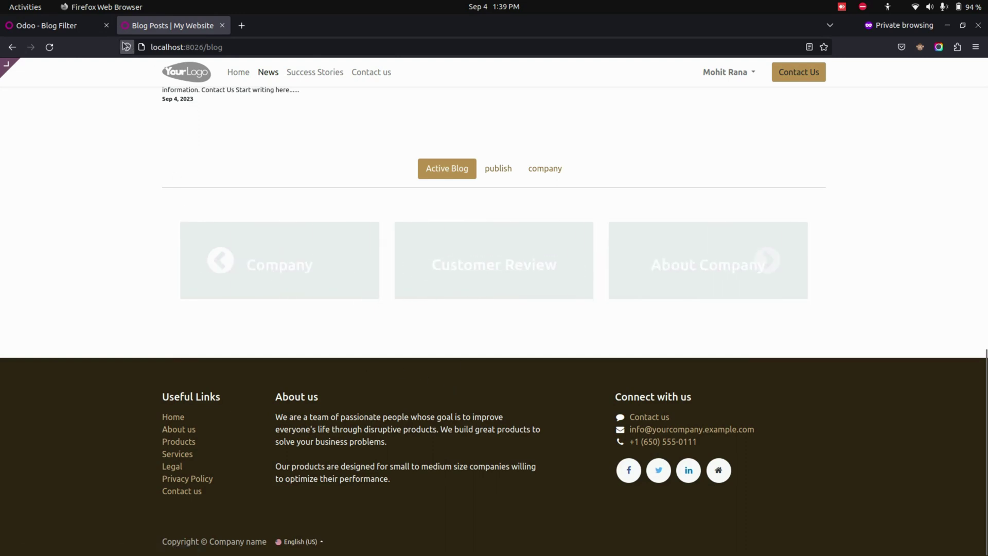
{"action": "left_click", "coordinate": [75, 28]}
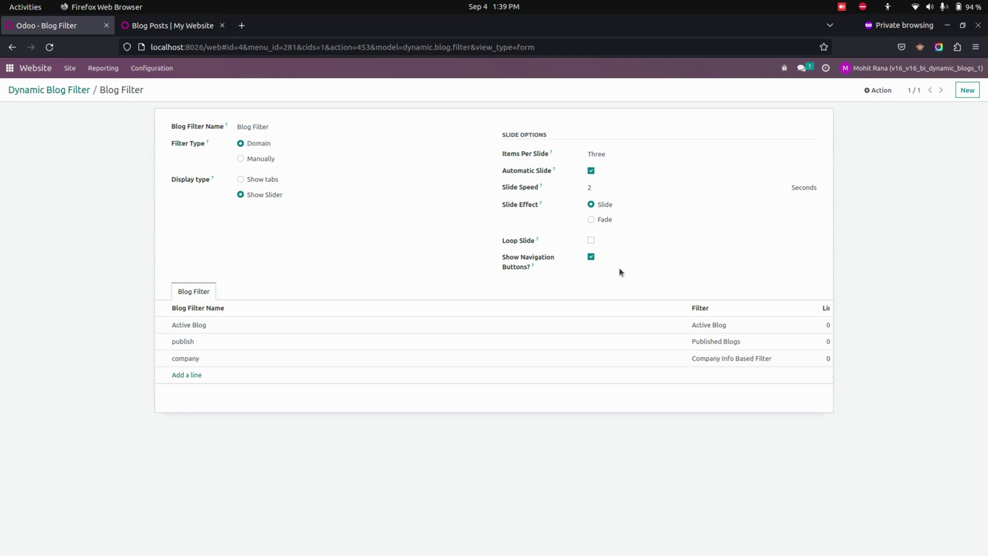
{"action": "left_click", "coordinate": [592, 242]}
{"action": "left_click", "coordinate": [606, 220]}
Step: Reload the News page to check the fading slider, then return to the filter form
{"action": "left_click", "coordinate": [168, 17]}
{"action": "key", "text": "F5"}
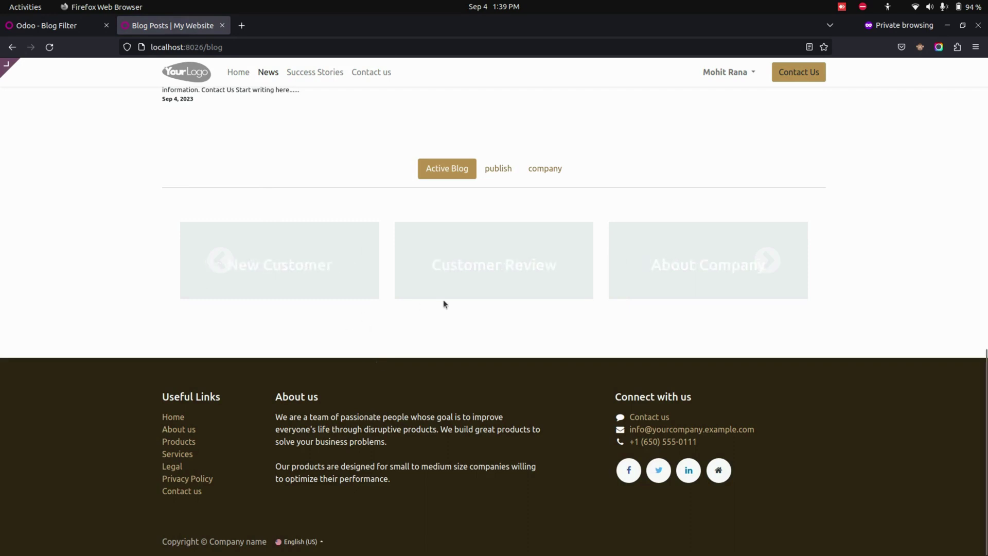
{"action": "left_click", "coordinate": [47, 25]}
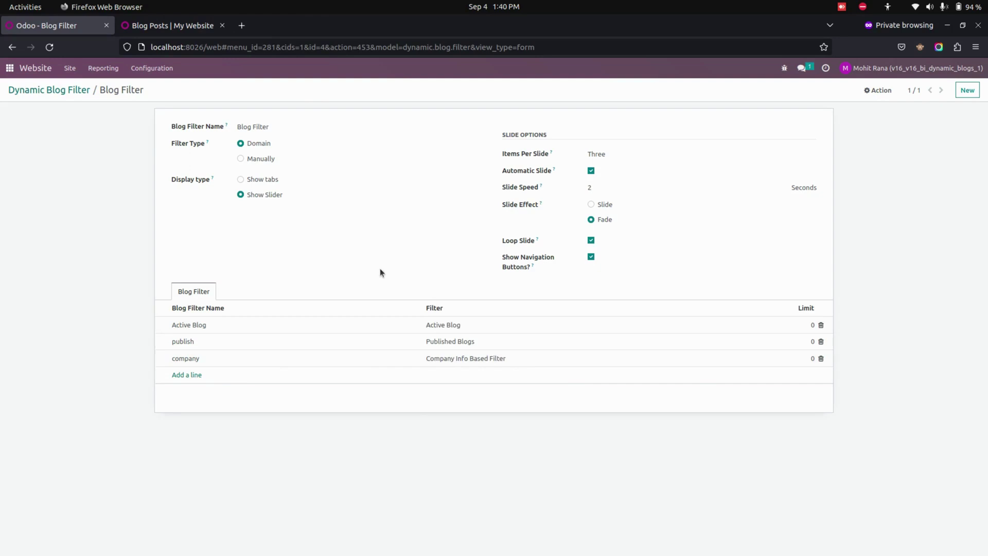
Step: Leave the saved Blog Filter record and return to the Odoo home menu
{"action": "left_click", "coordinate": [9, 68]}
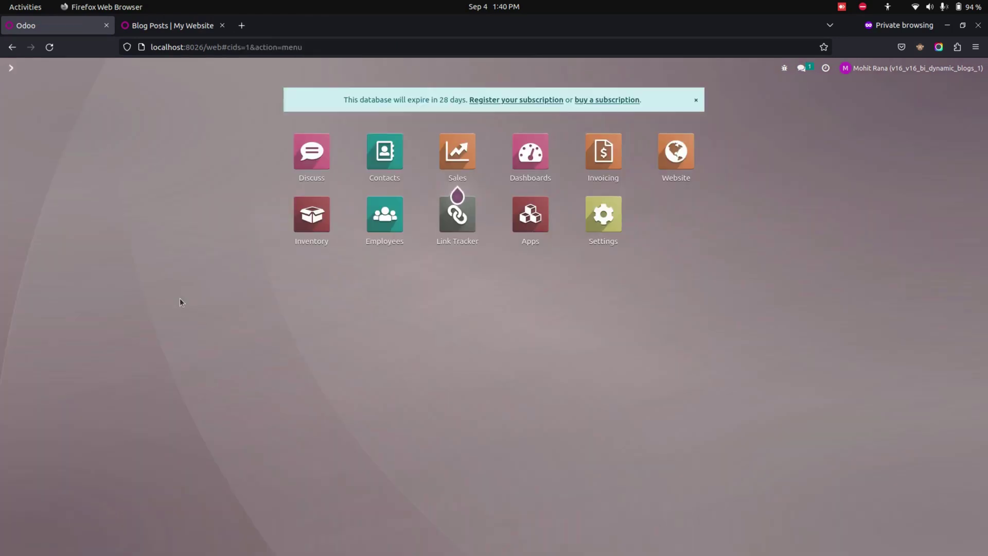